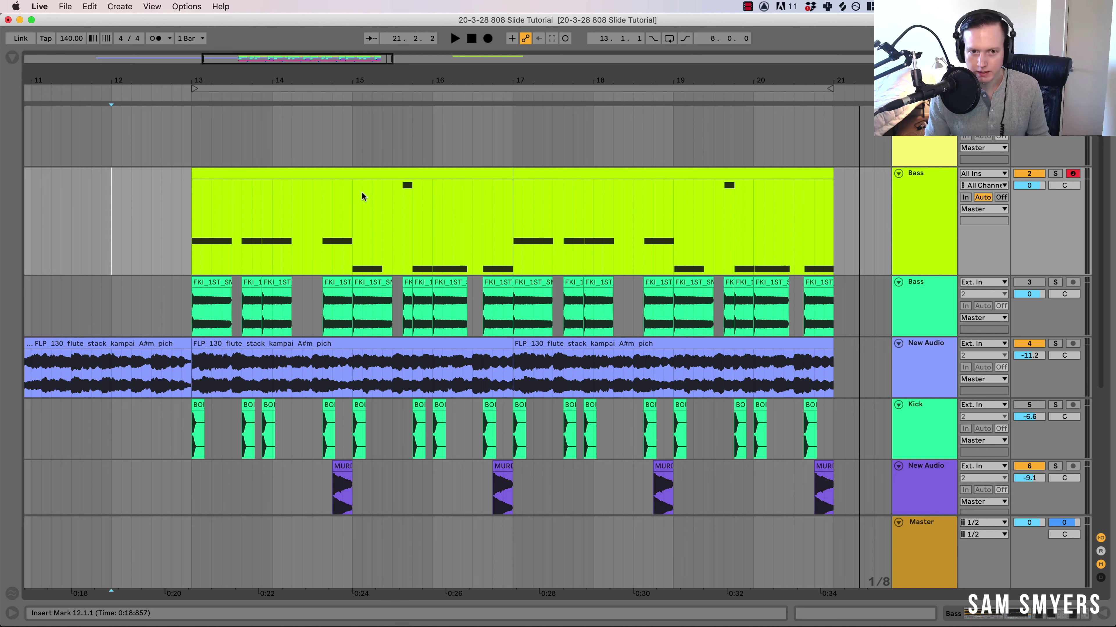
Step: Select bars 13–17 of the Bass clip, solo the Bass track, and play it back alone
left_click(445, 179)
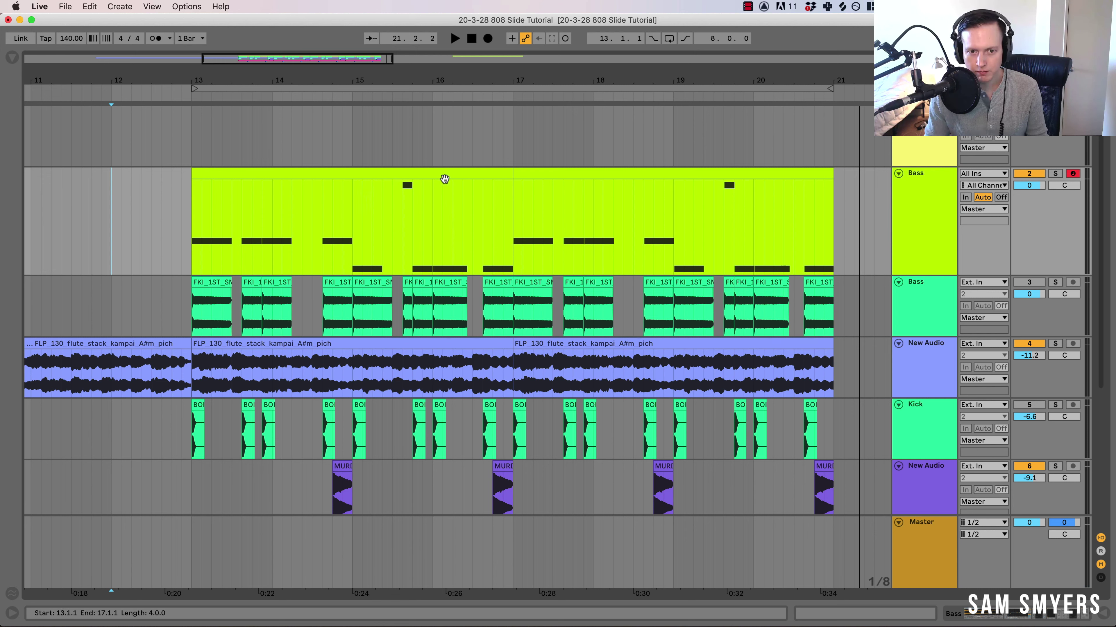
left_click(445, 179)
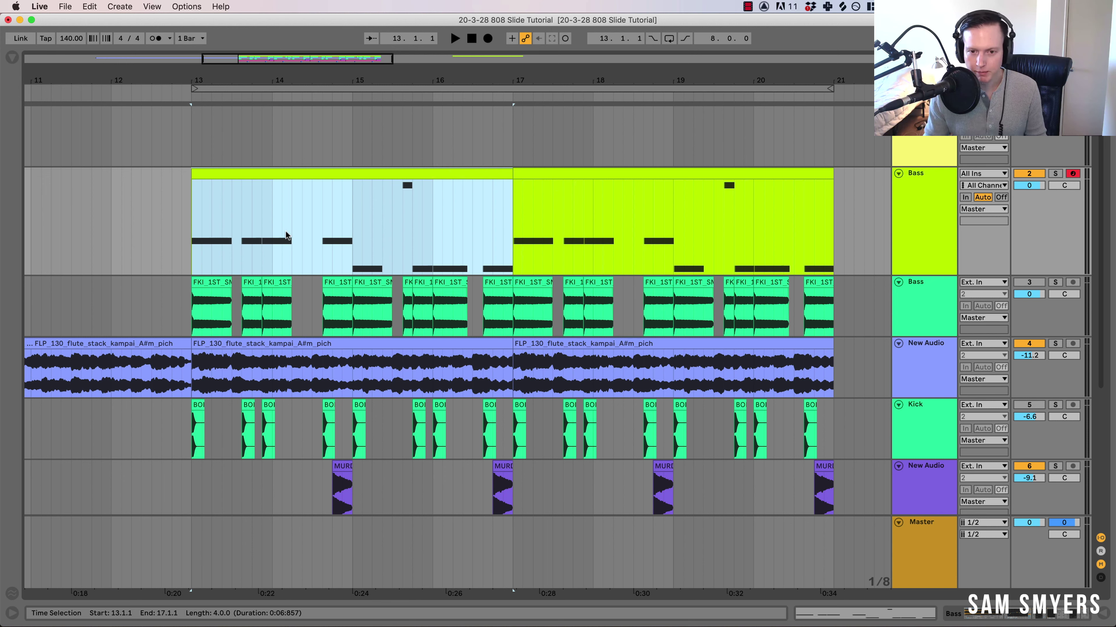
left_click(1055, 174)
key("space")
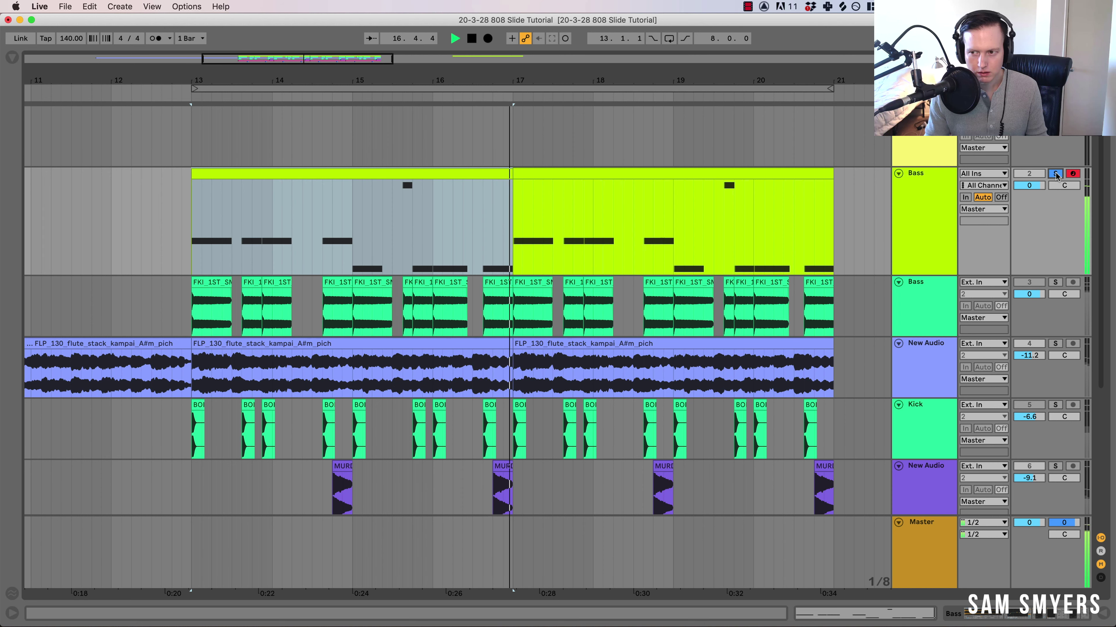
key("space")
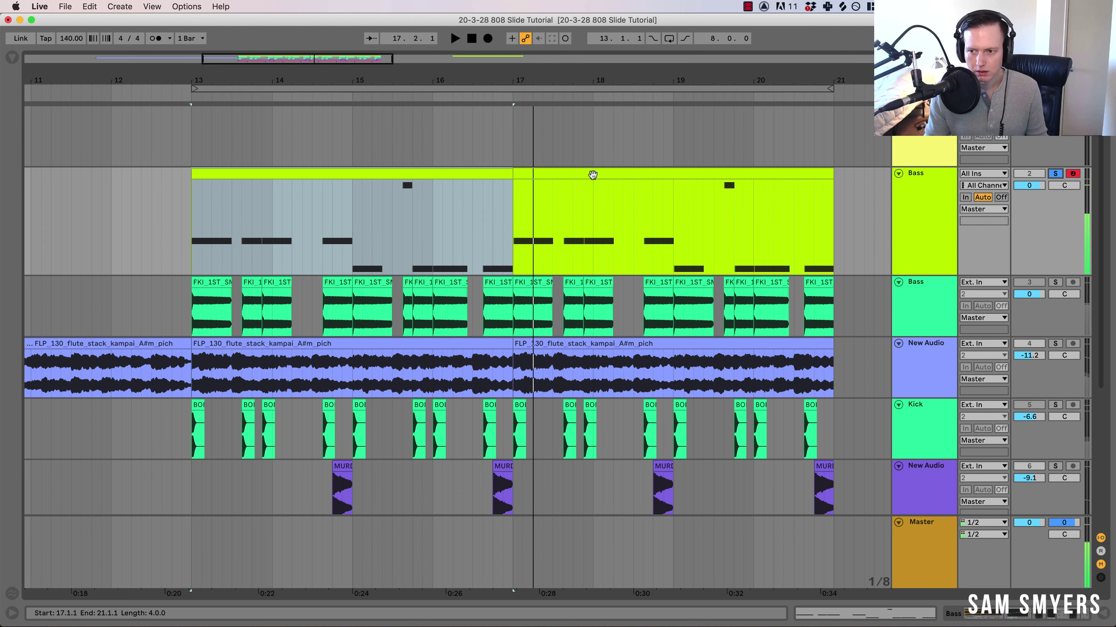
Step: Open the Bass clip and show the track's Sampler, EQ Eight and Compressor devices
double_click(387, 175)
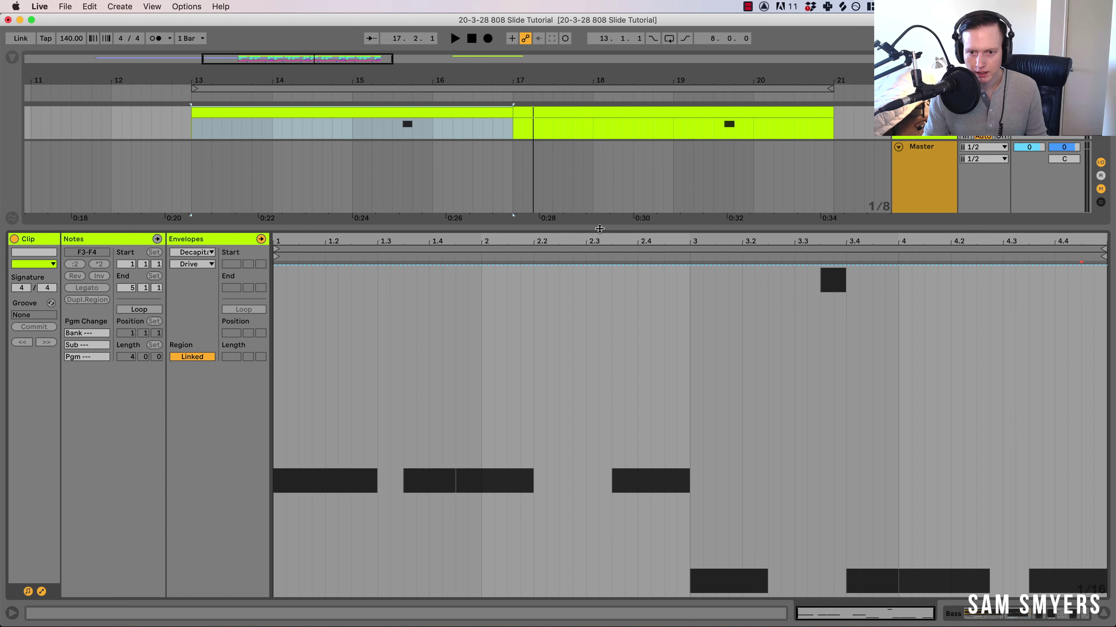
left_click_drag(600, 228, 600, 340)
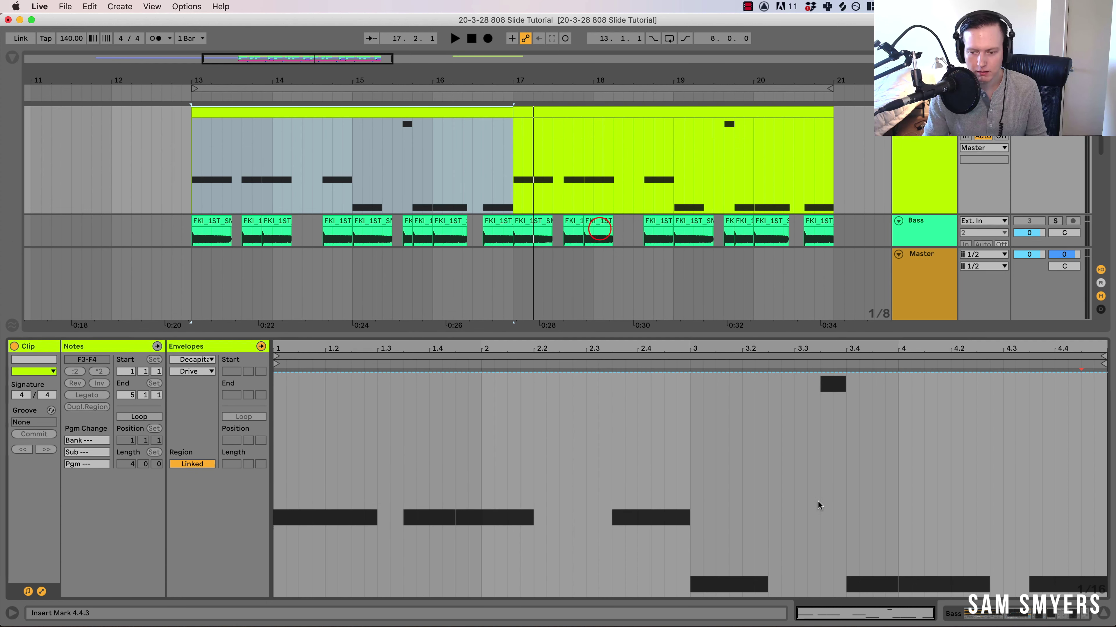
left_click(970, 614)
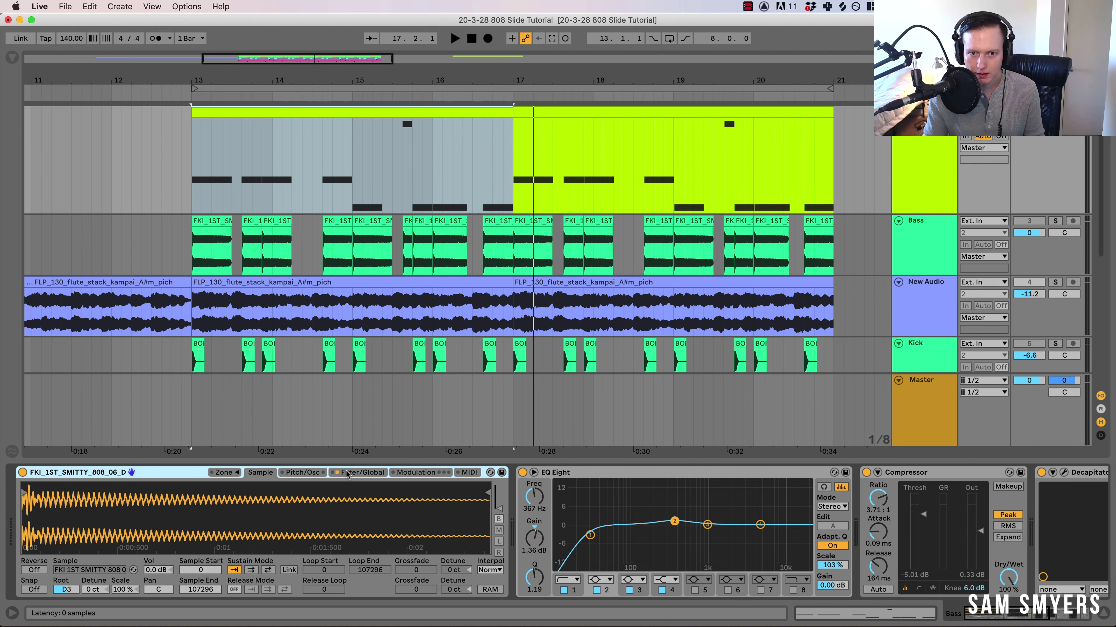
double_click(375, 114)
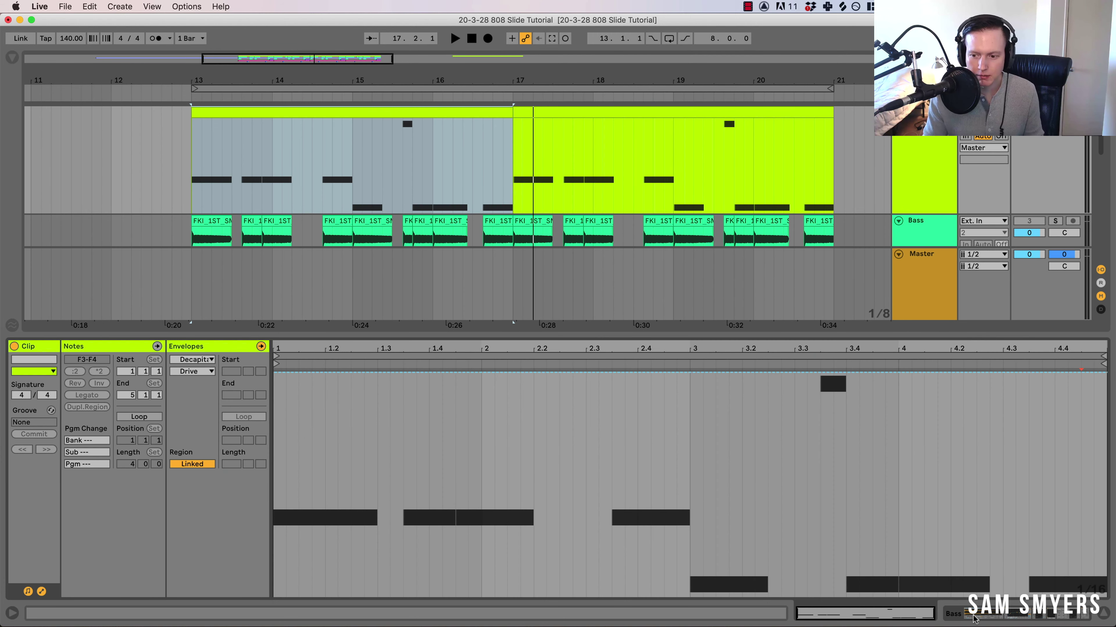
key("shift+Tab")
Step: Check Sampler's Modulation and MIDI tabs for Pitch Bend Range, then return to the Sample tab
left_click(414, 472)
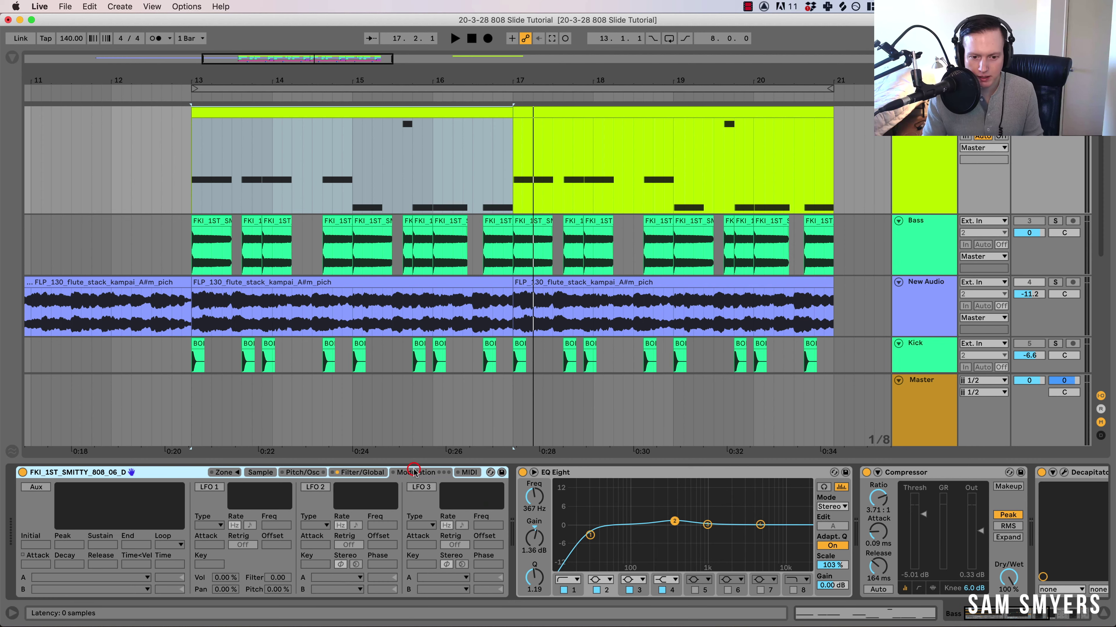
left_click(464, 473)
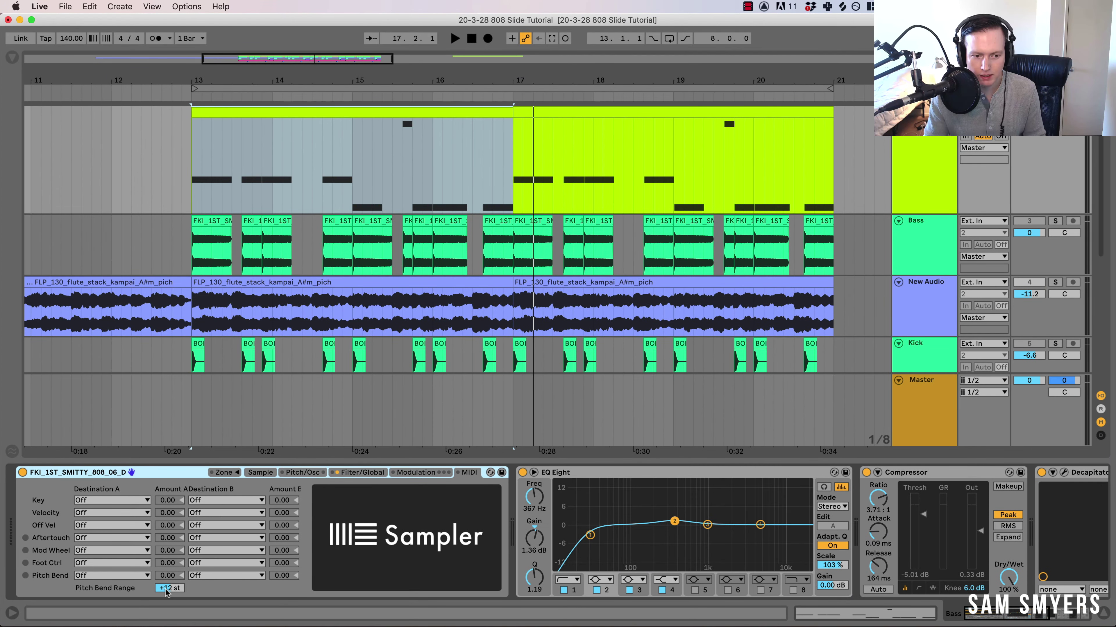
left_click(255, 473)
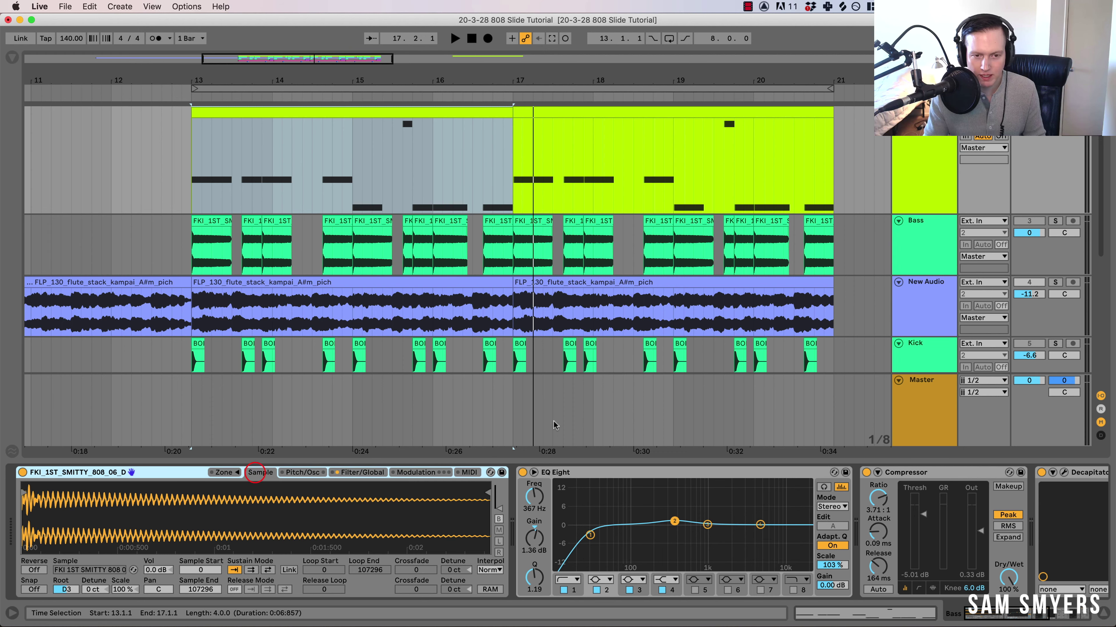
double_click(313, 113)
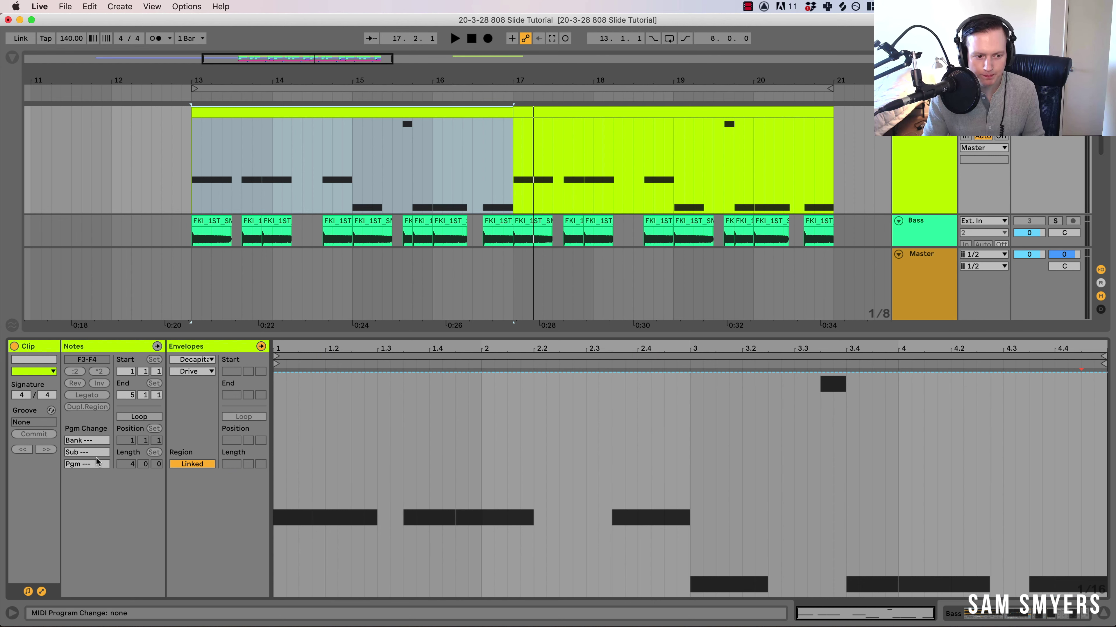
Step: Display the Bass clip's MIDI Ctrl > Pitch Bend envelope in the Envelopes box
left_click(41, 592)
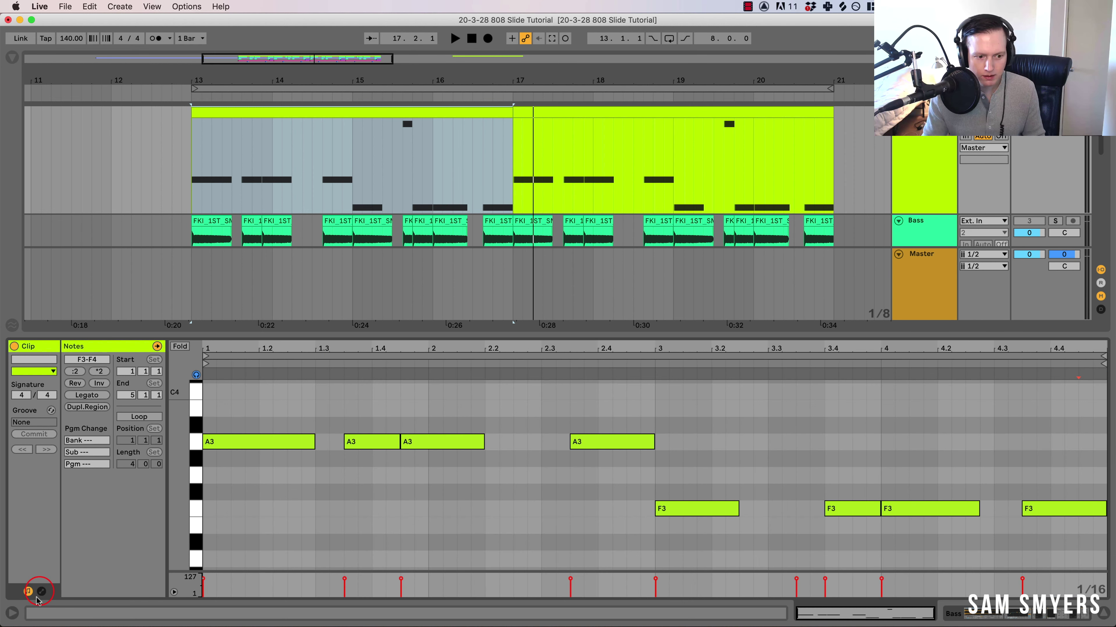
left_click(41, 592)
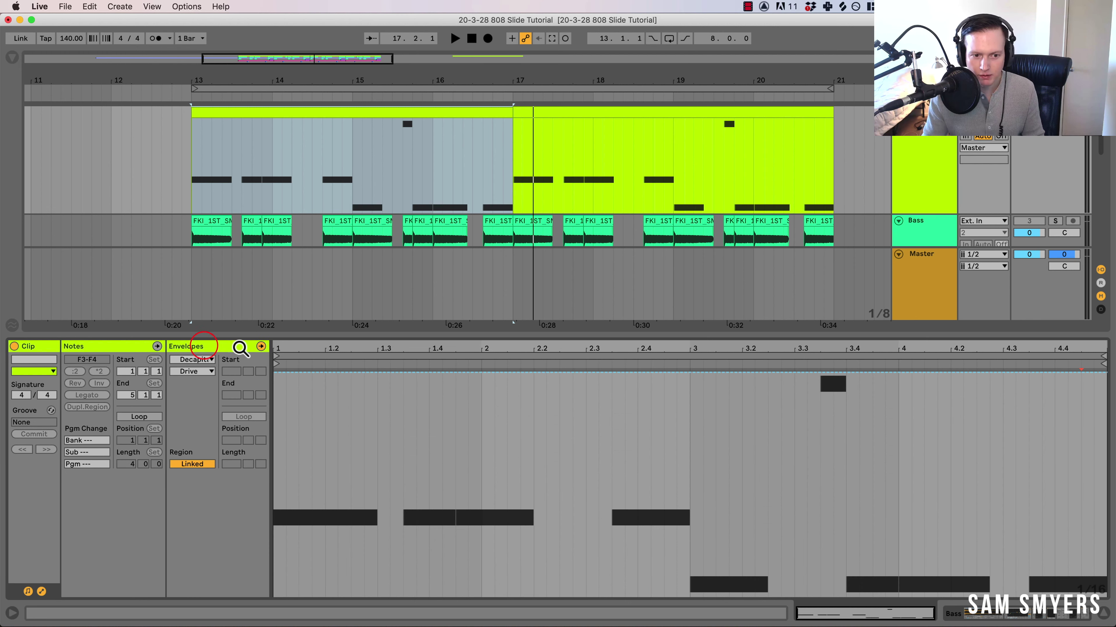
left_click(260, 346)
left_click(261, 346)
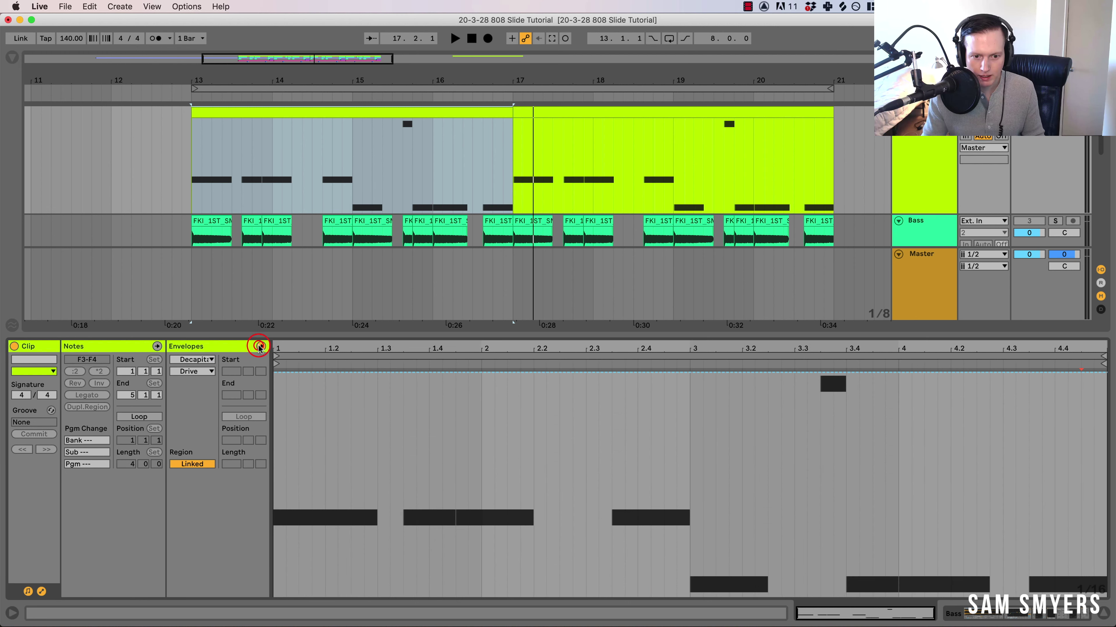
left_click(195, 360)
left_click(209, 372)
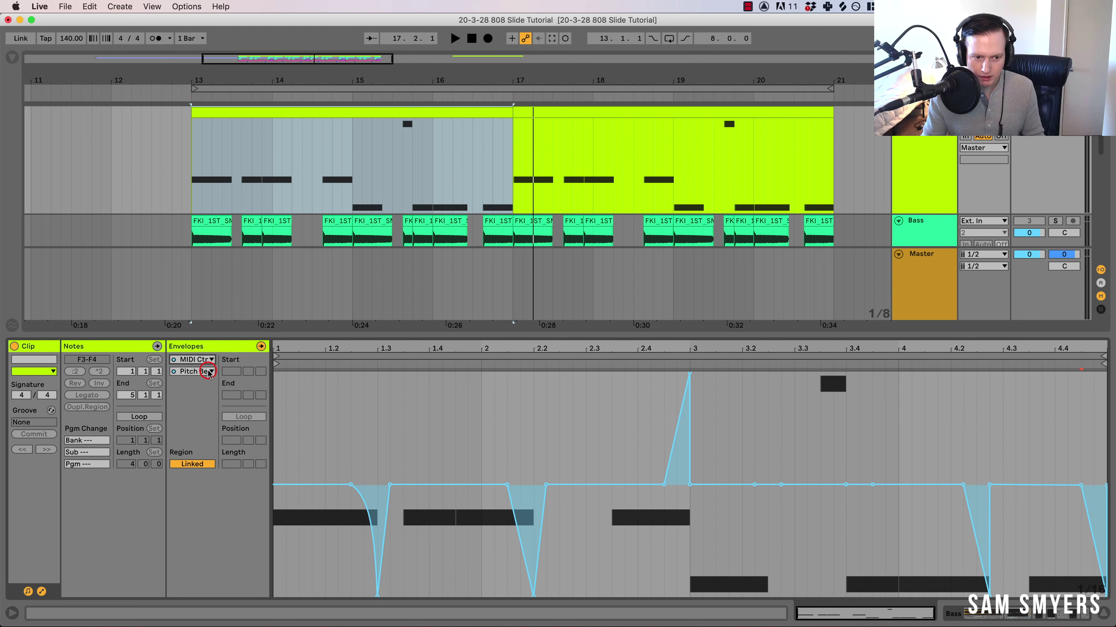
left_click(200, 373)
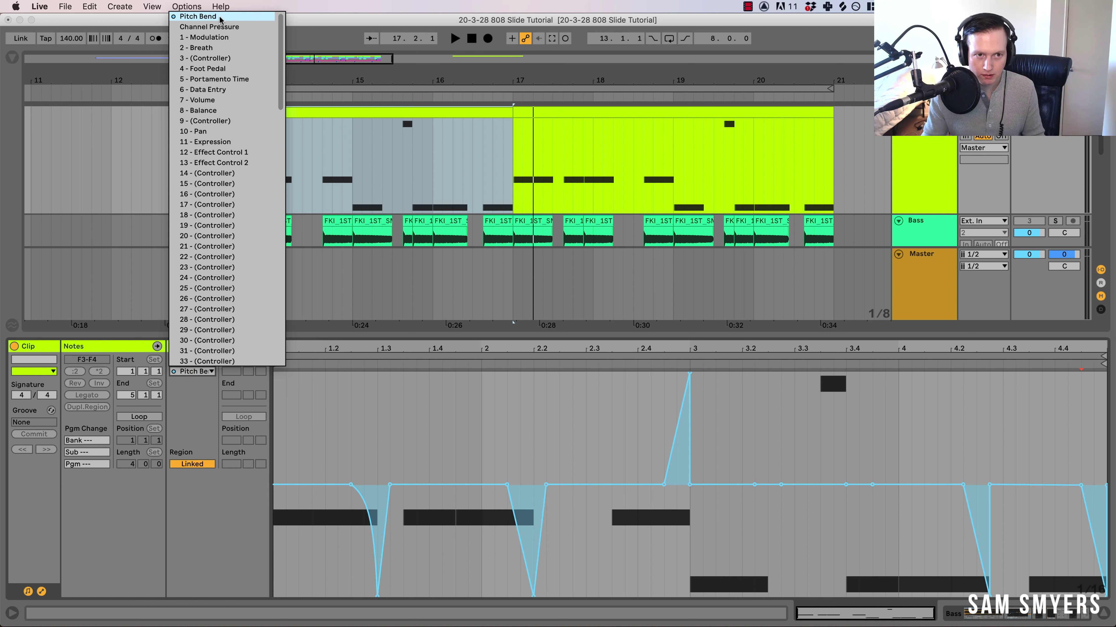
left_click(200, 372)
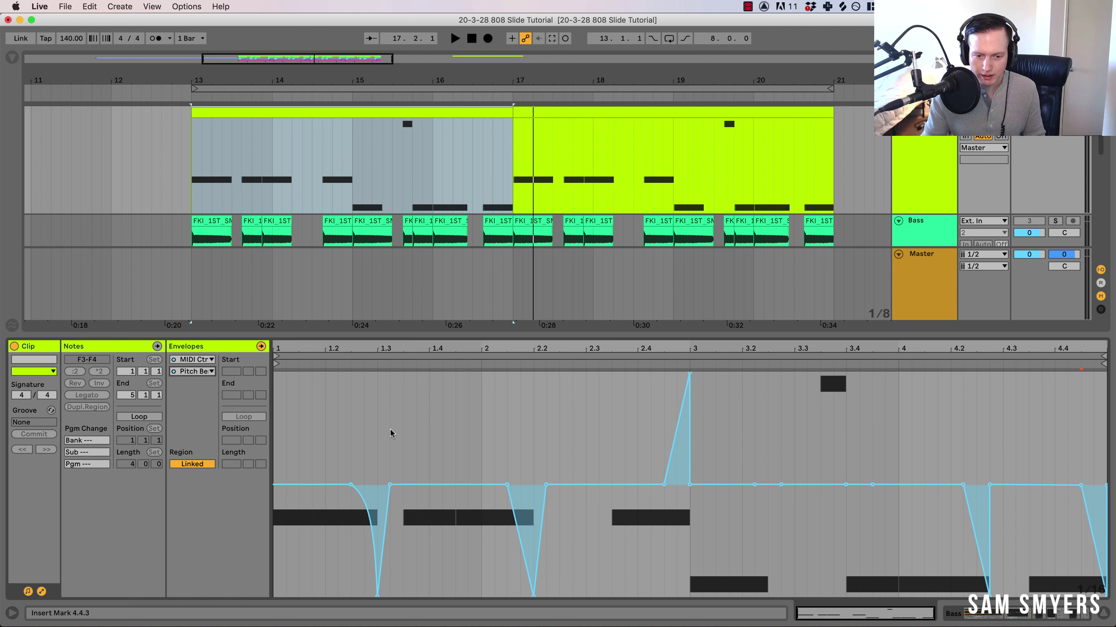
Step: Delete all existing pitch bend breakpoints across the whole Bass clip
key("super+a")
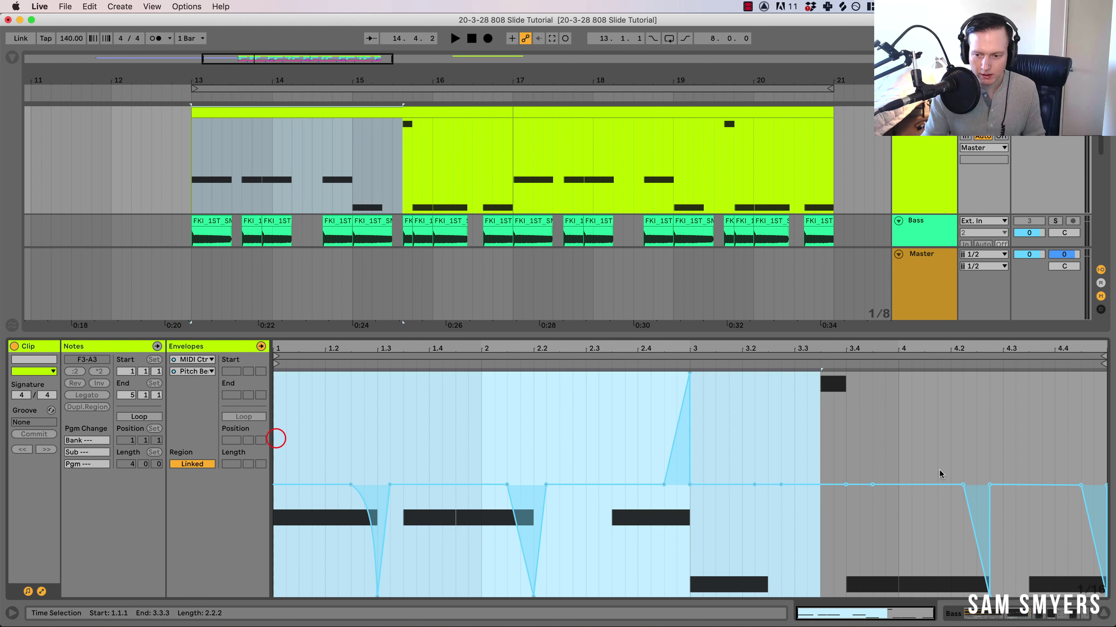
key("Delete")
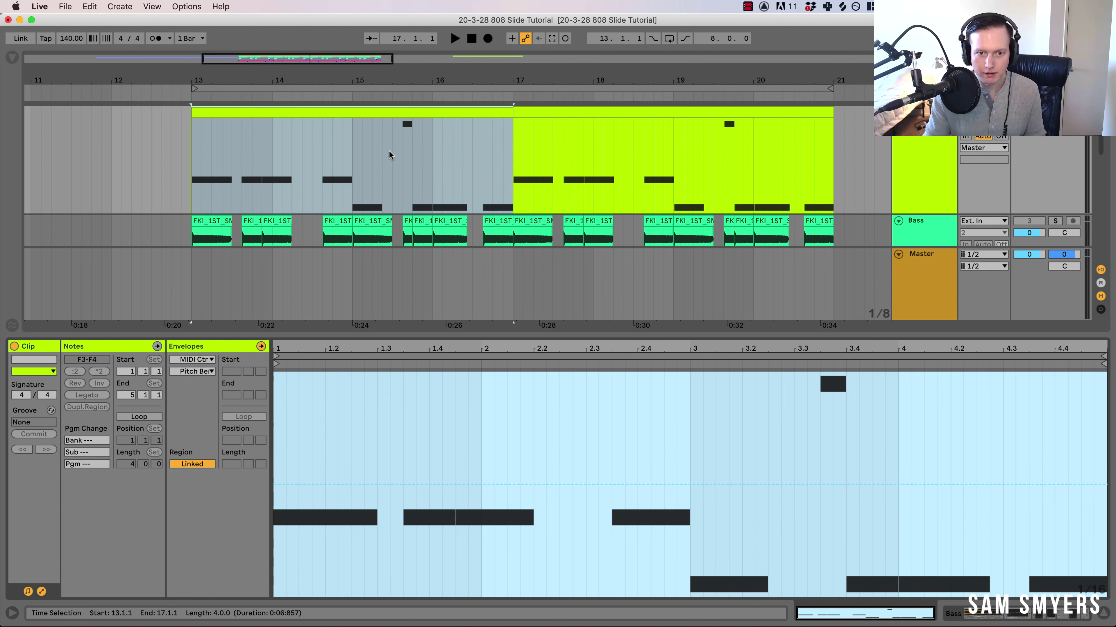
scroll(388, 149, "up", 1)
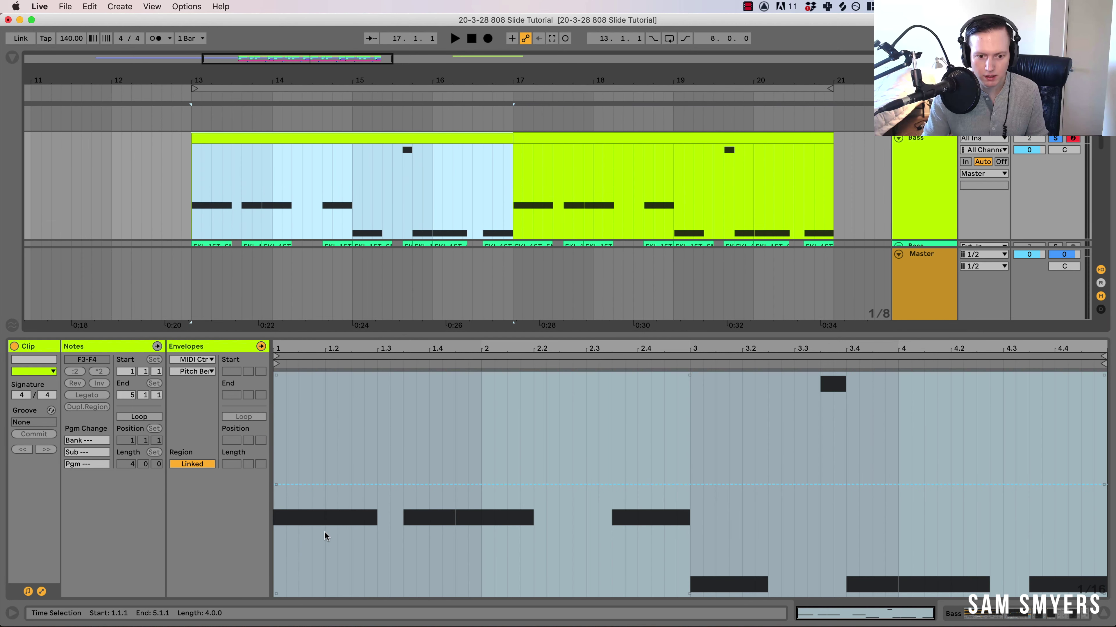
left_click(349, 535)
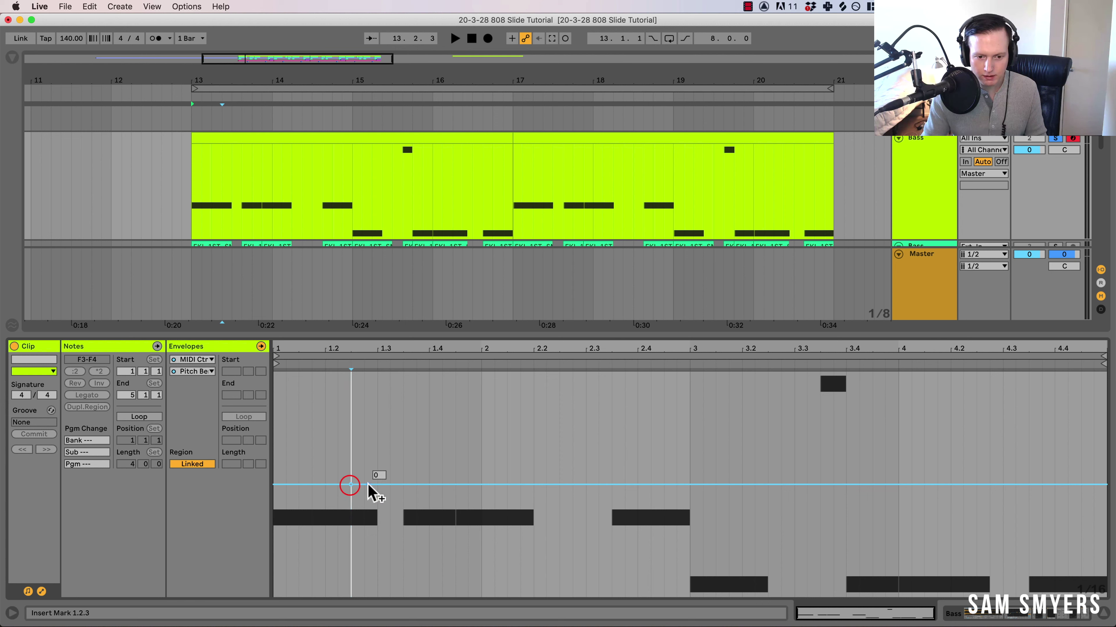
Step: Draw a pitch bend drop to -8192 at the first note's end, before 1.3, and audition it
left_click(377, 485)
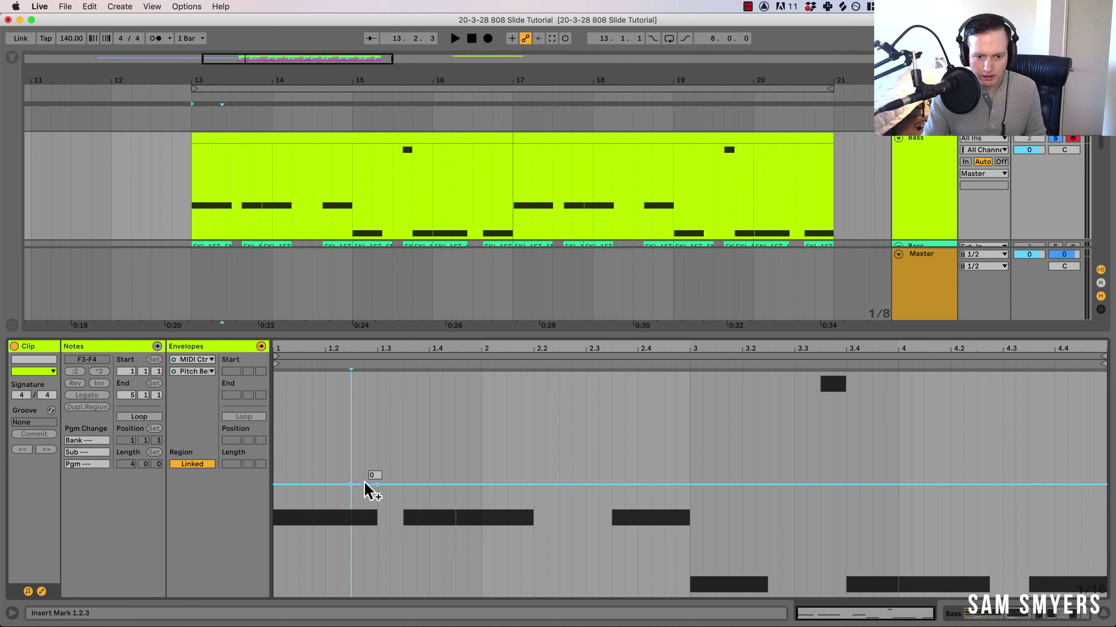
left_click_drag(365, 485, 365, 595)
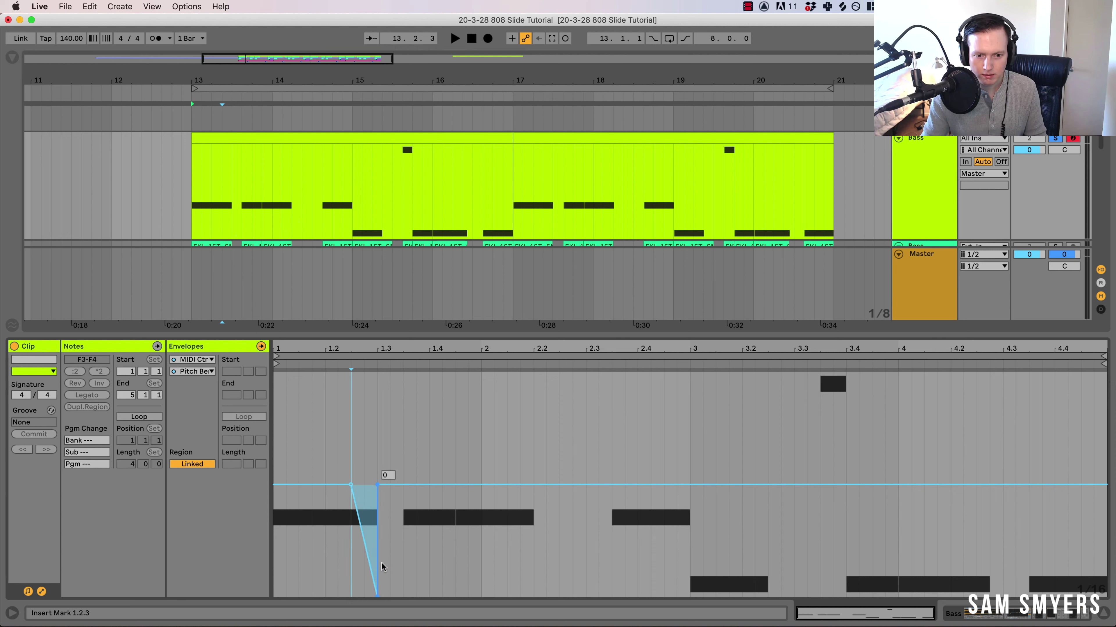
key("space")
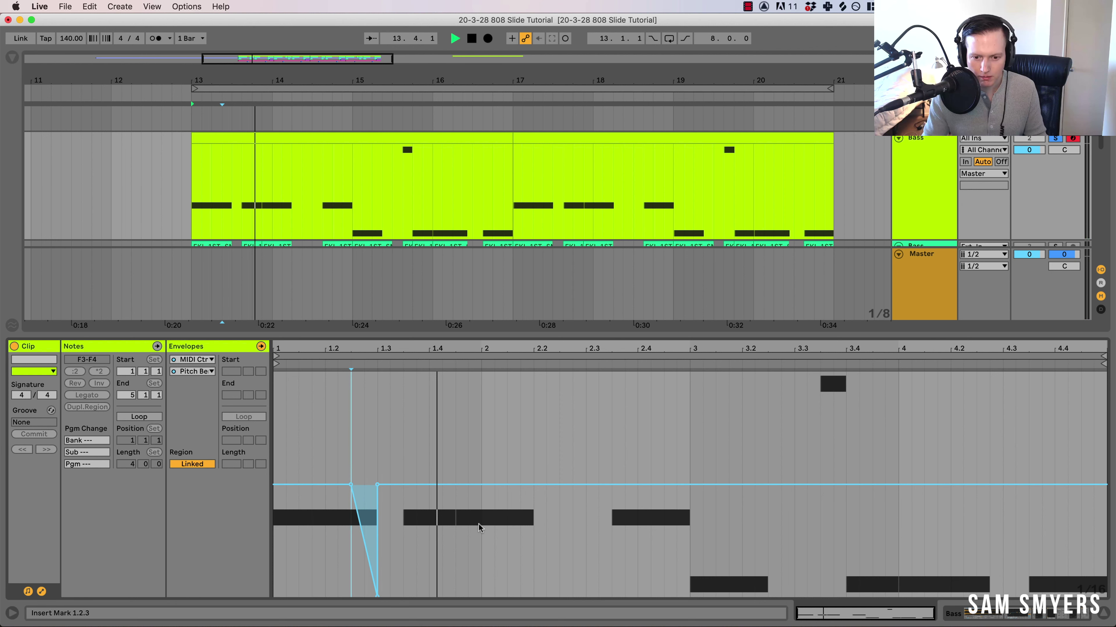
key("space")
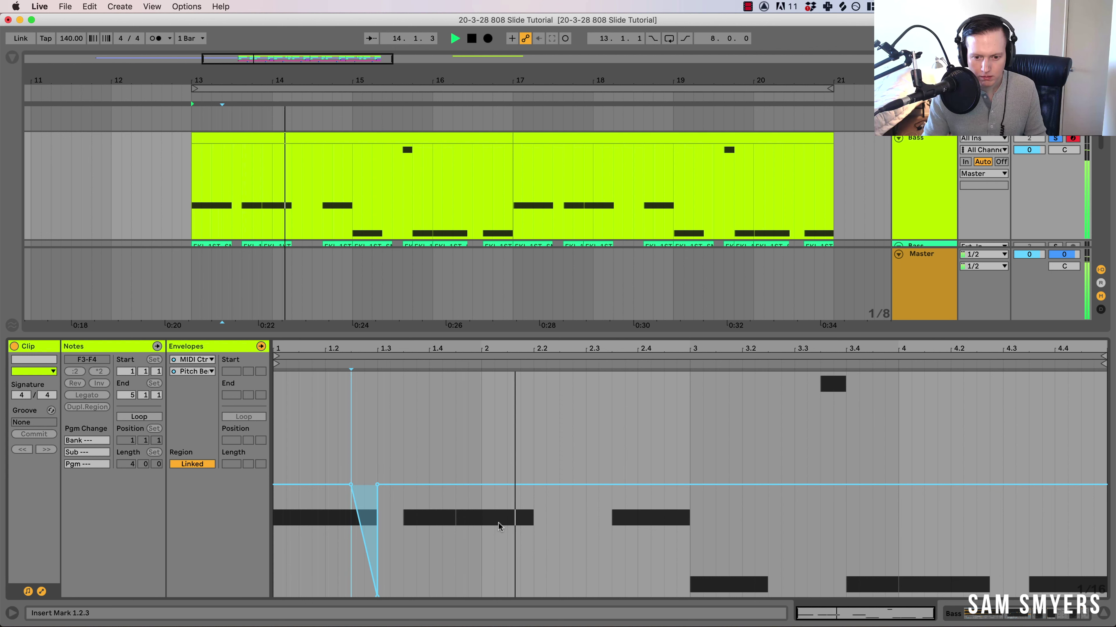
Step: Drop the pitch bend envelope to -8192 across the 2.1.3–2.2.1 range
key("space")
left_click(509, 532)
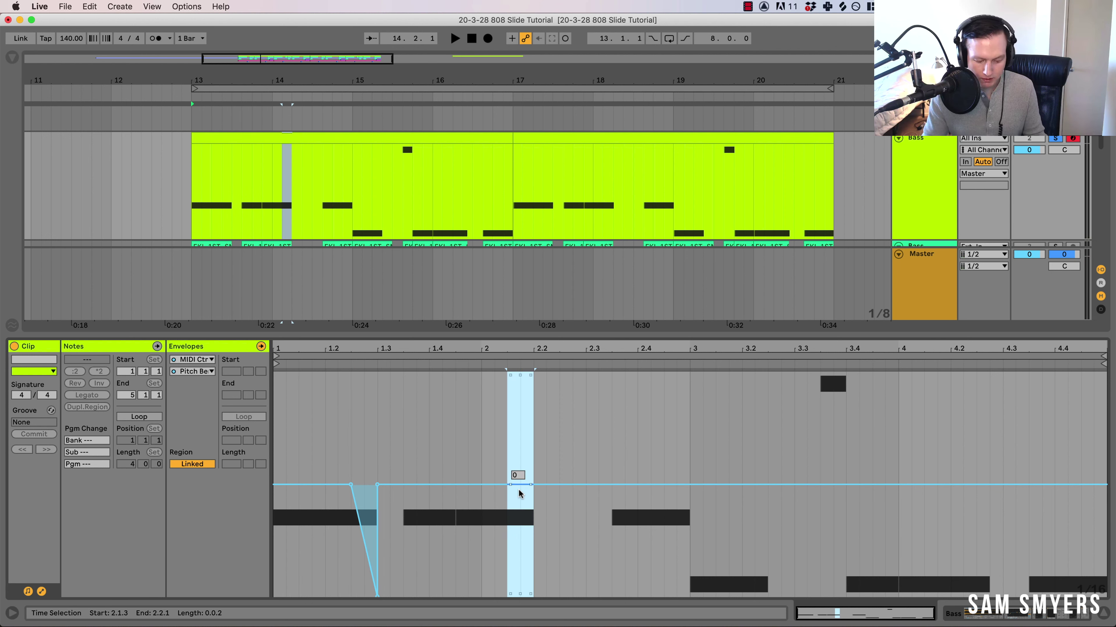
key("shift")
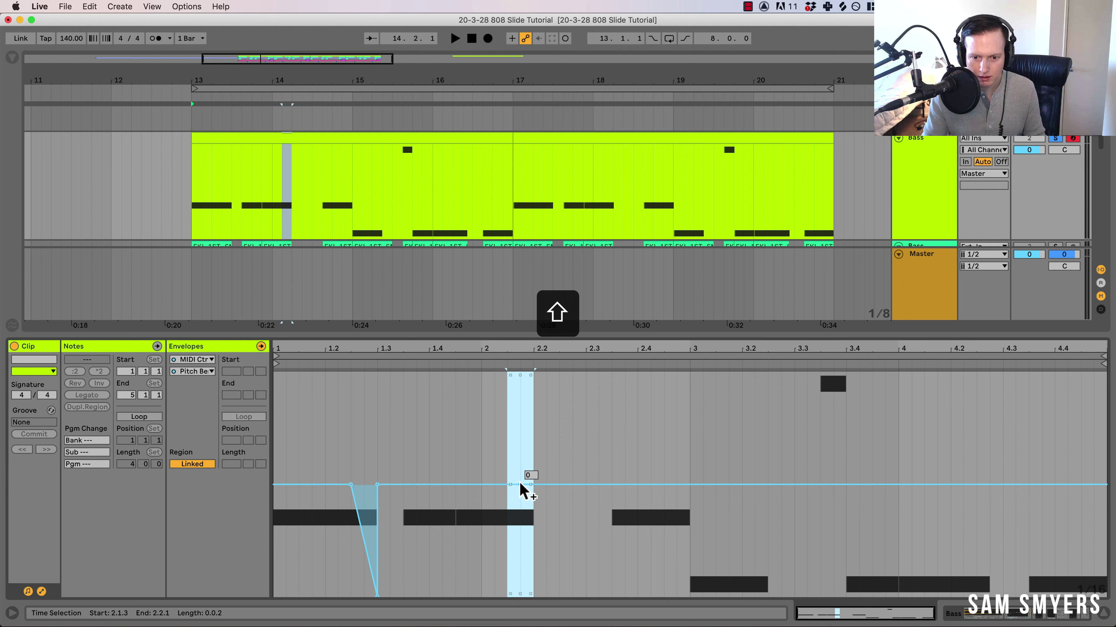
mouse_move(521, 485)
left_mouse_down()
mouse_move(520, 592)
mouse_move(521, 485)
left_mouse_up()
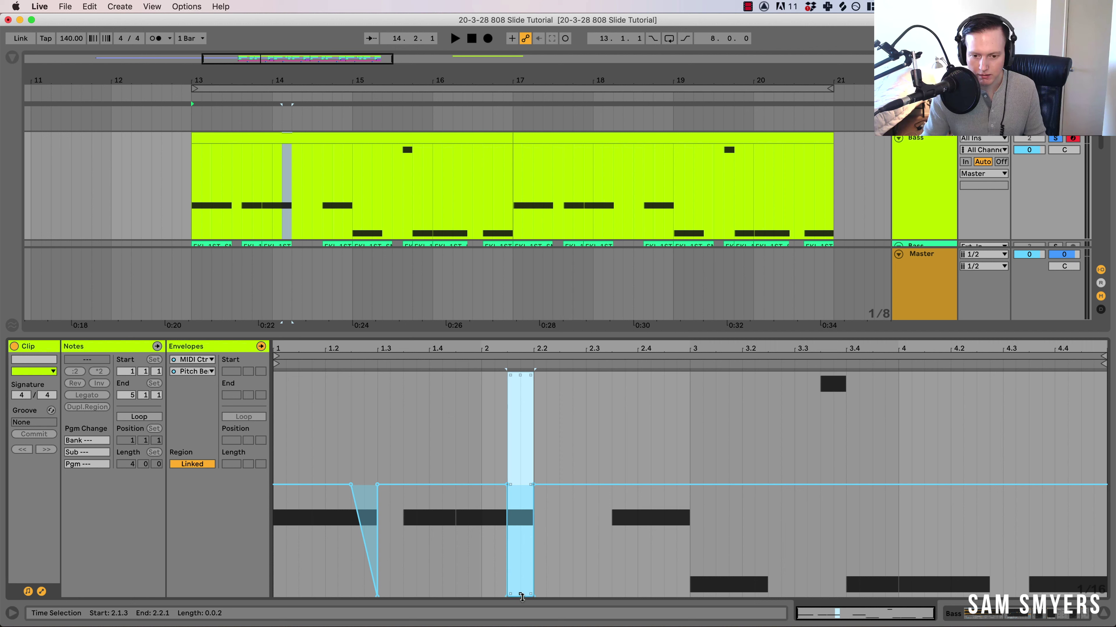
key("space")
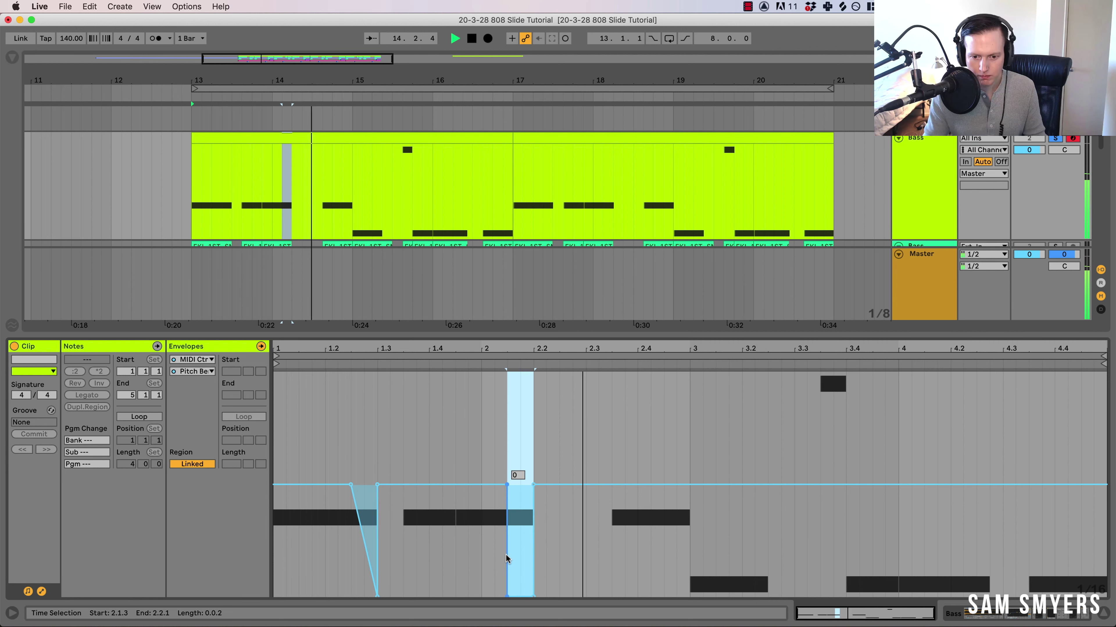
key("space")
left_click_drag(509, 593, 505, 492)
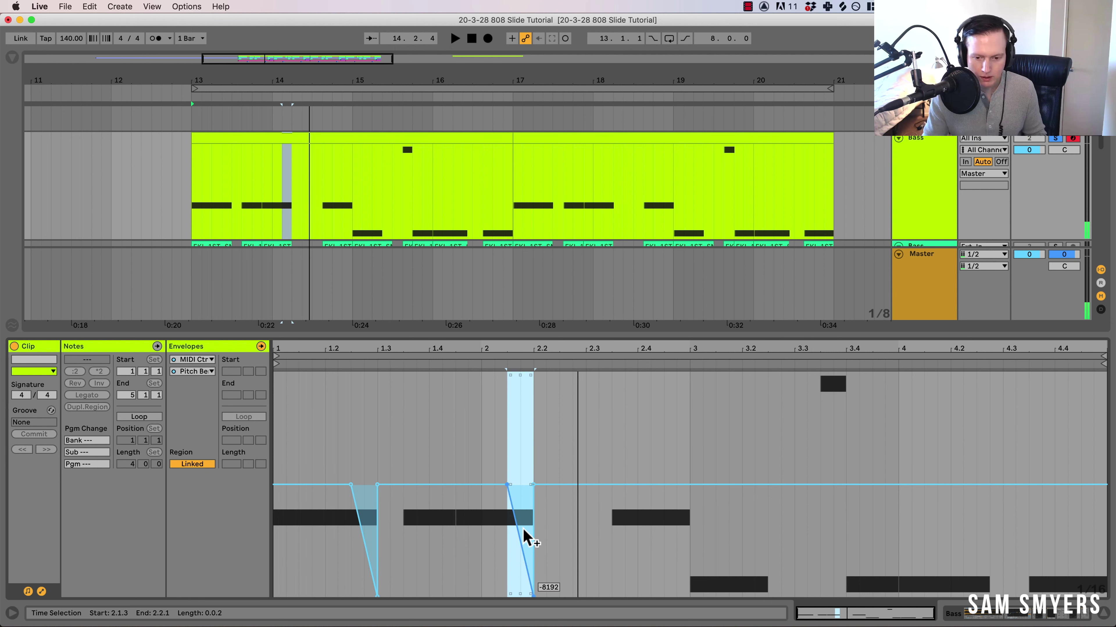
Step: Curve that pitch bend slide, then reset it to a straight line
key("alt")
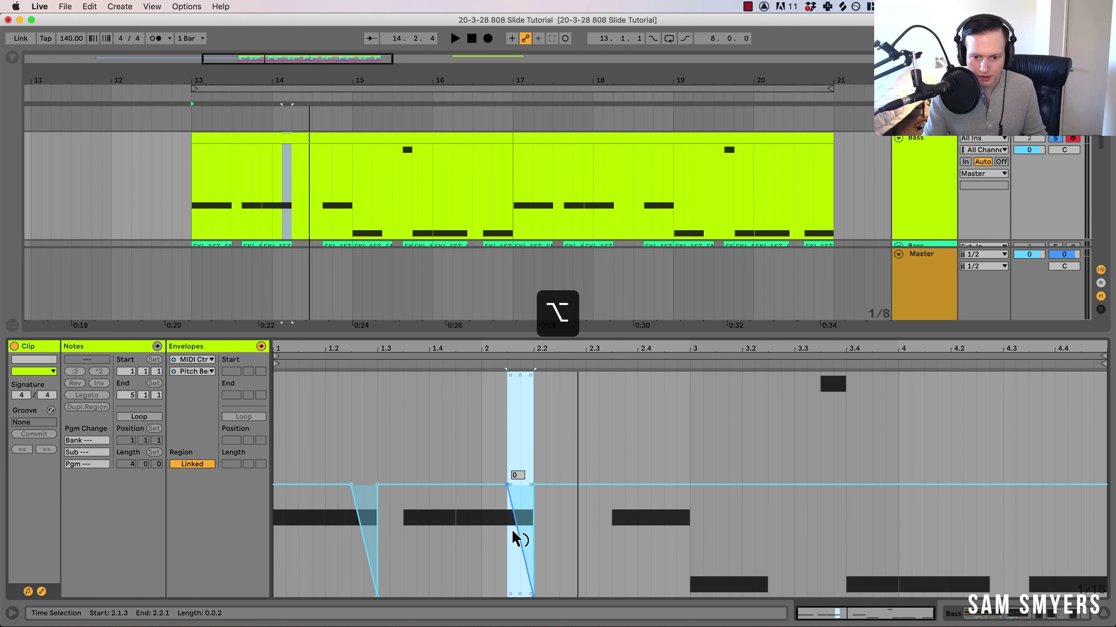
mouse_move(515, 532)
left_mouse_down()
mouse_move(513, 523)
mouse_move(514, 538)
left_mouse_up()
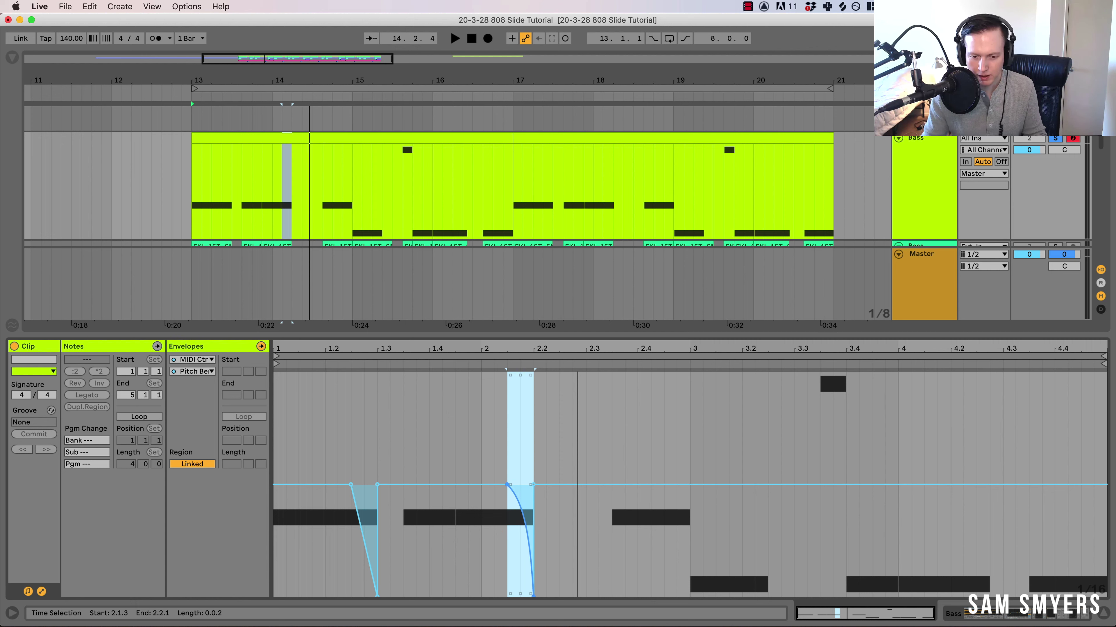
left_click_drag(515, 539, 513, 522)
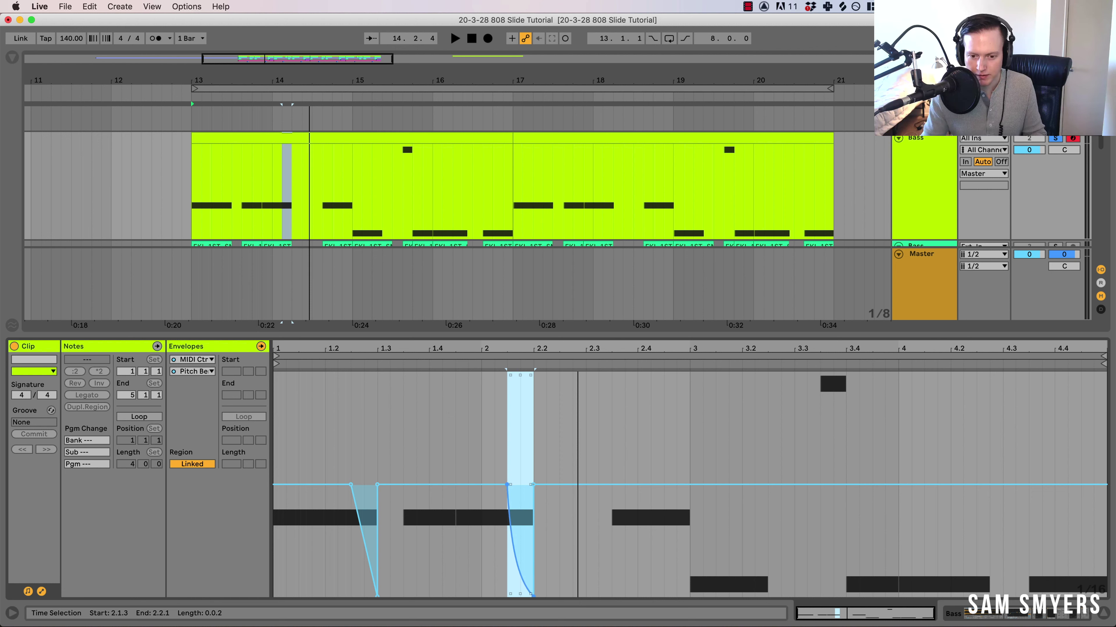
key("space")
left_click_drag(512, 545, 529, 548)
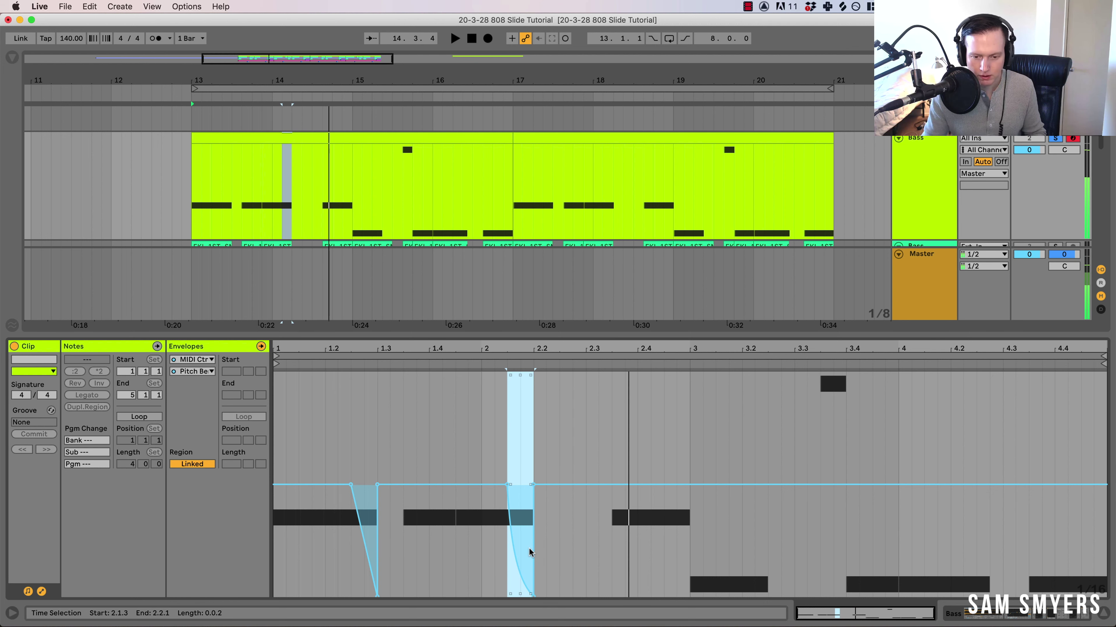
double_click(529, 547, "super")
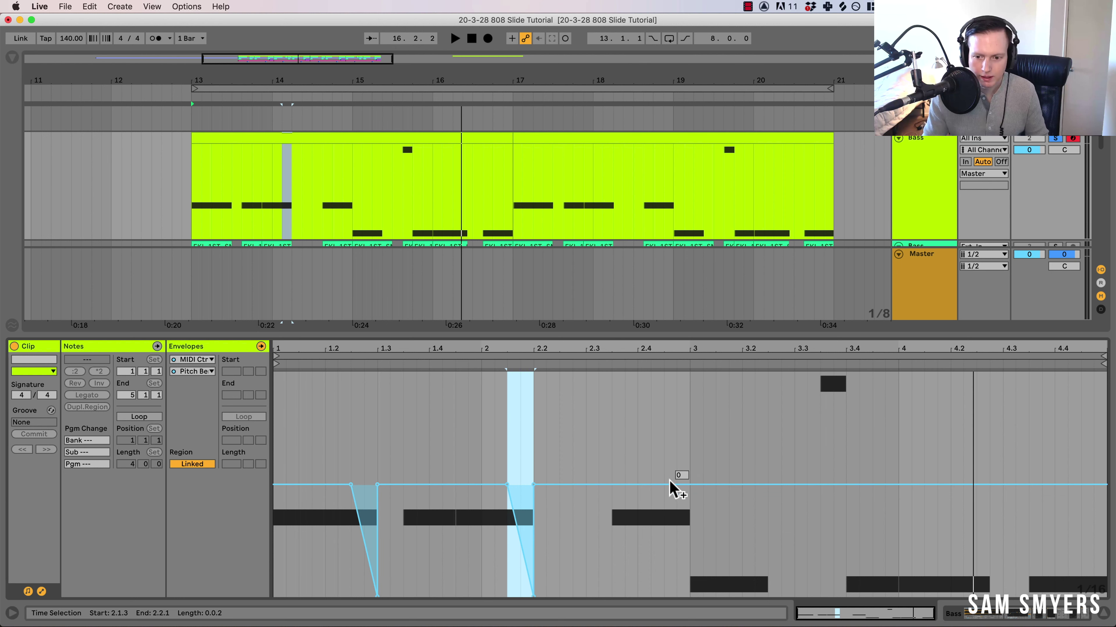
Step: Add a pitch bend ramp rising to 8191 just before bar 3
left_click(665, 484)
left_click(691, 485)
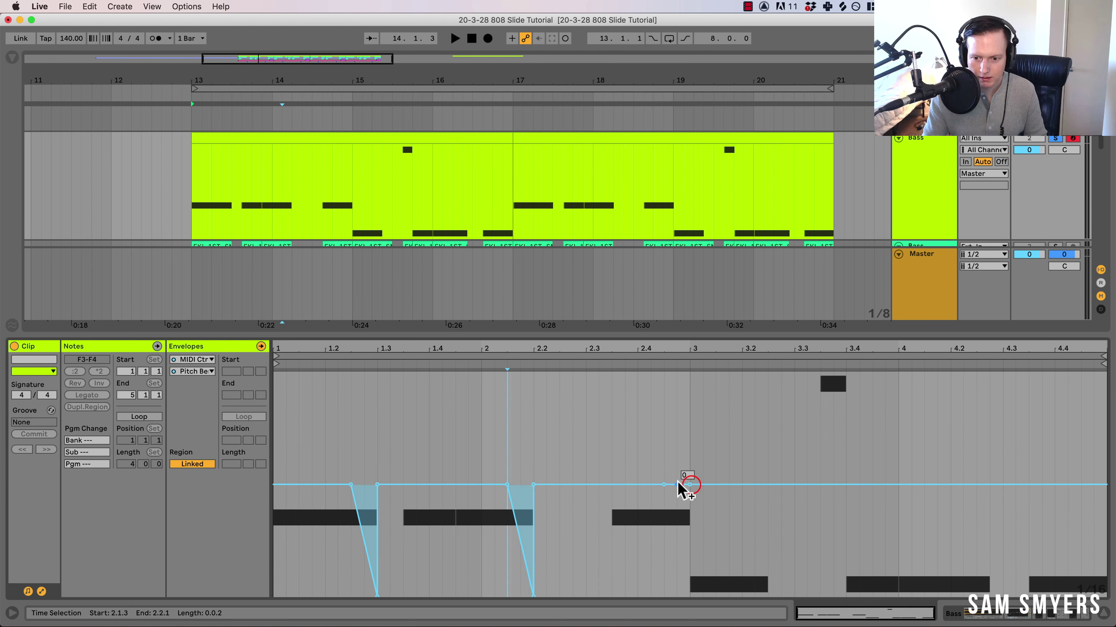
left_click_drag(679, 486, 679, 376)
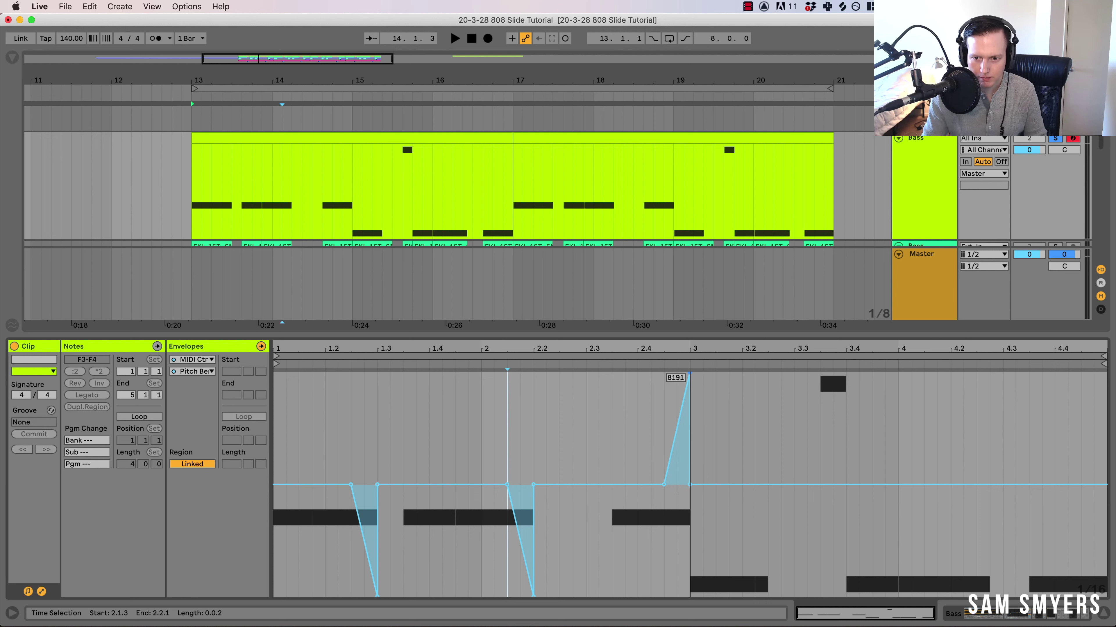
Step: Add downward pitch bend dips near beat 4.2 and at the clip's end, down to -8192
key("space")
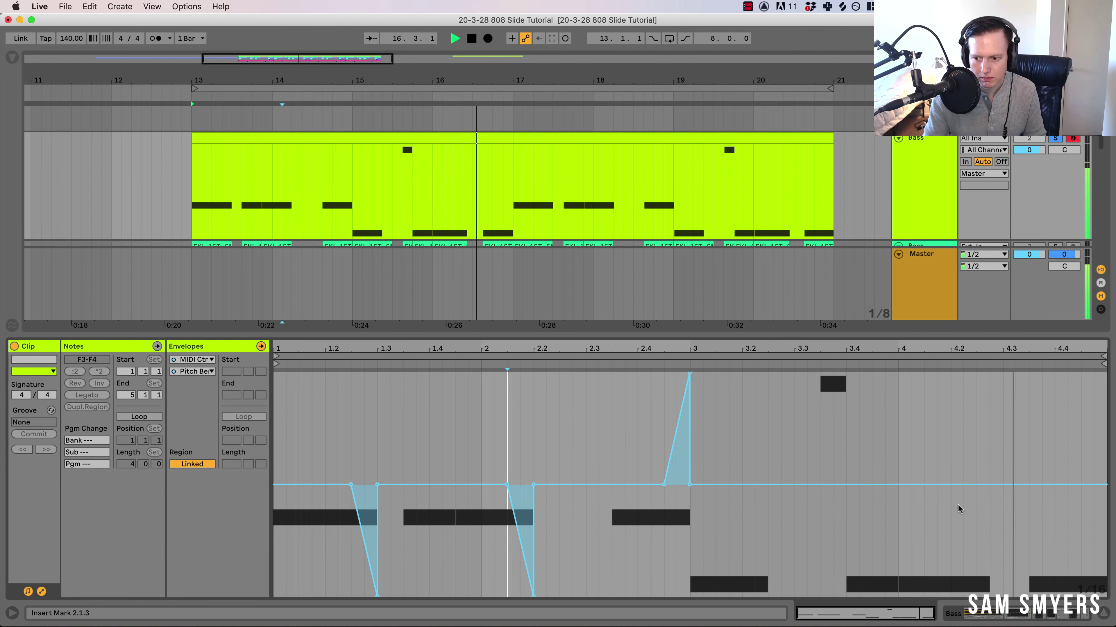
left_click(961, 485)
left_click(988, 484)
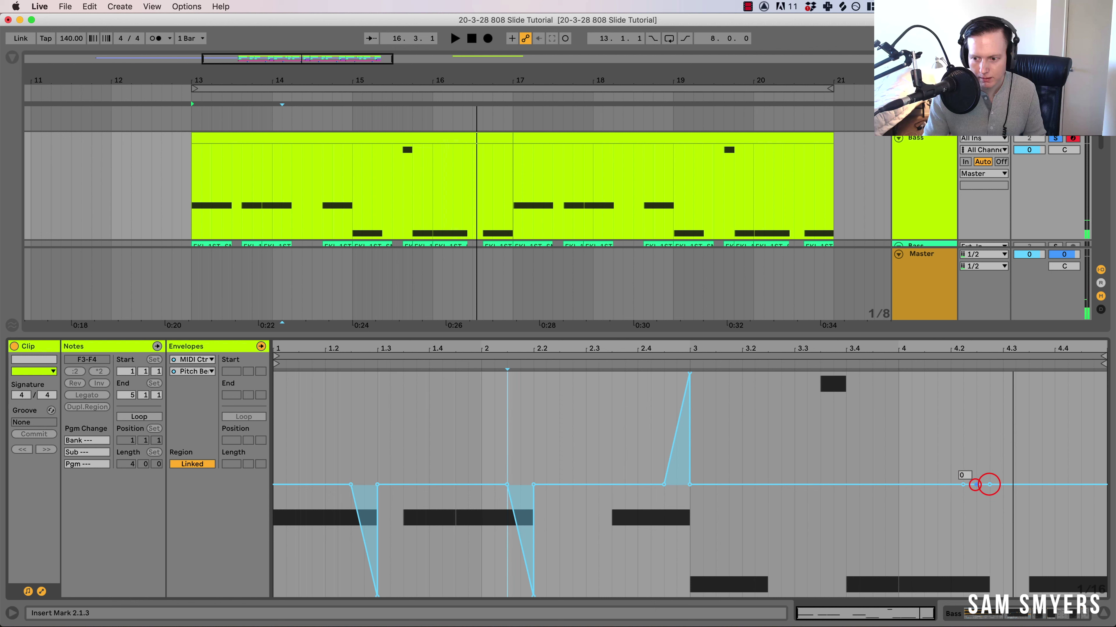
left_click_drag(975, 484, 986, 566)
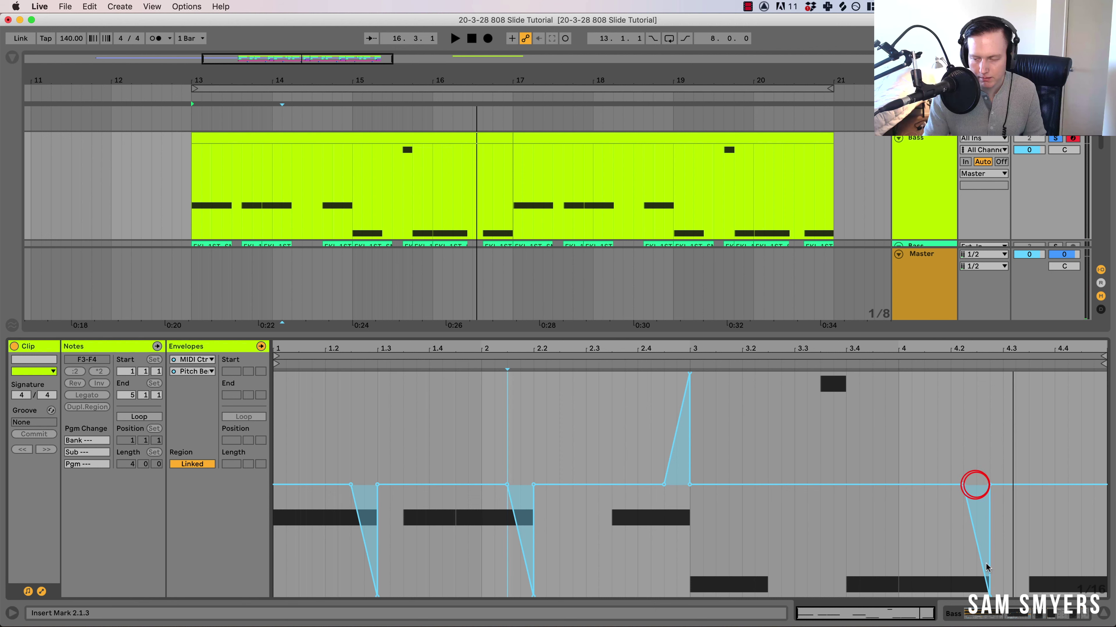
left_click(1080, 484)
left_click(1103, 485)
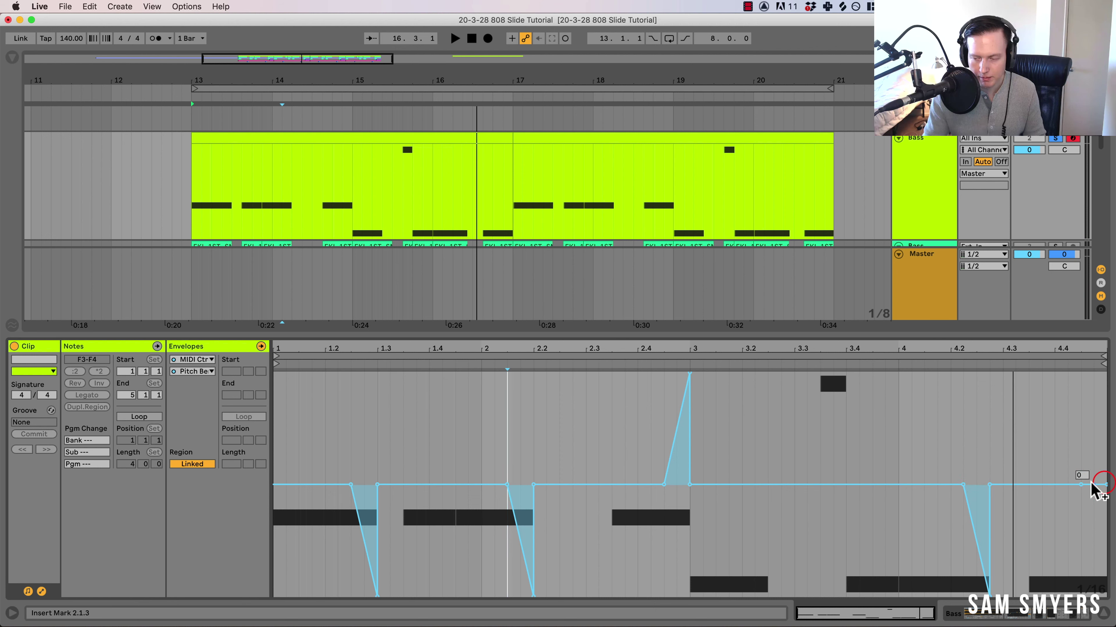
left_click_drag(1092, 485, 1100, 589)
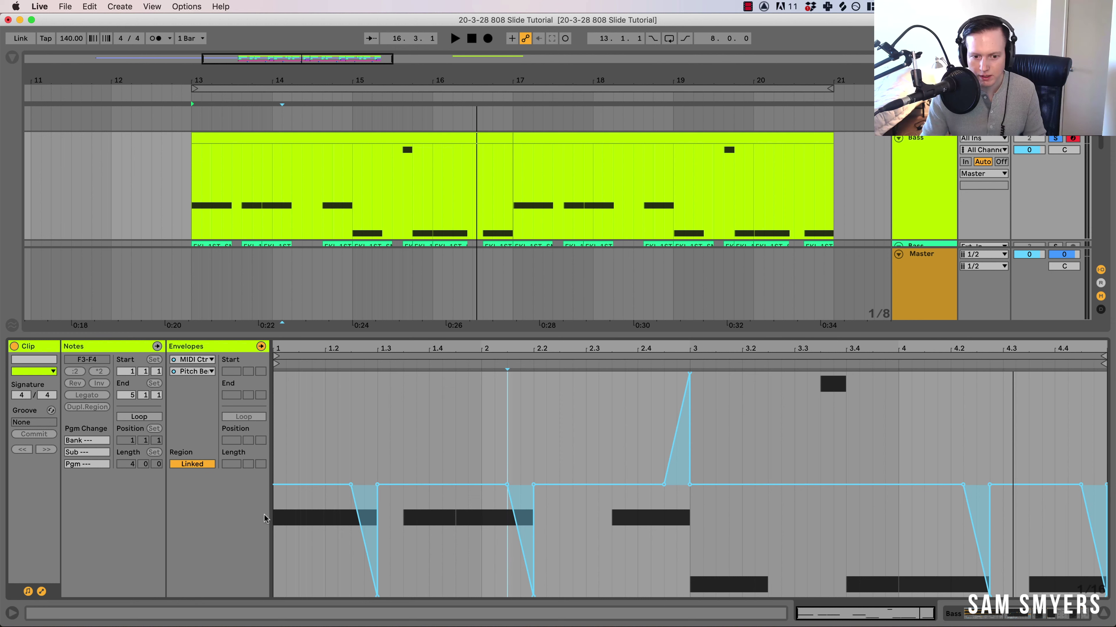
left_click_drag(972, 500, 948, 473)
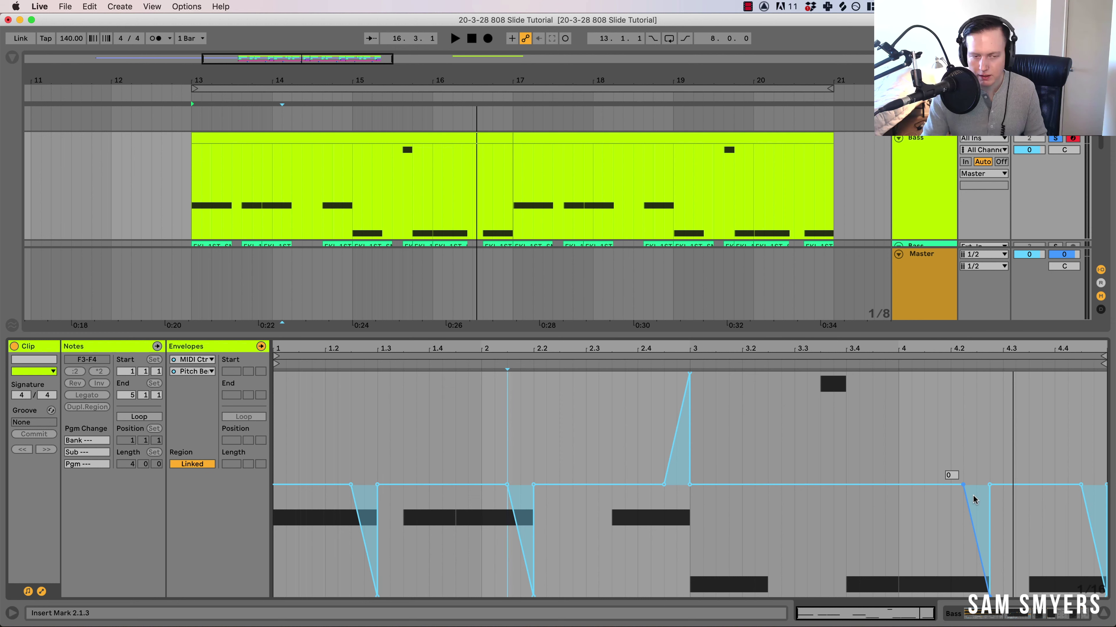
Step: Unsolo the Bass track, play from bar 13, and hide the clip detail view
left_click(1054, 139)
key("space")
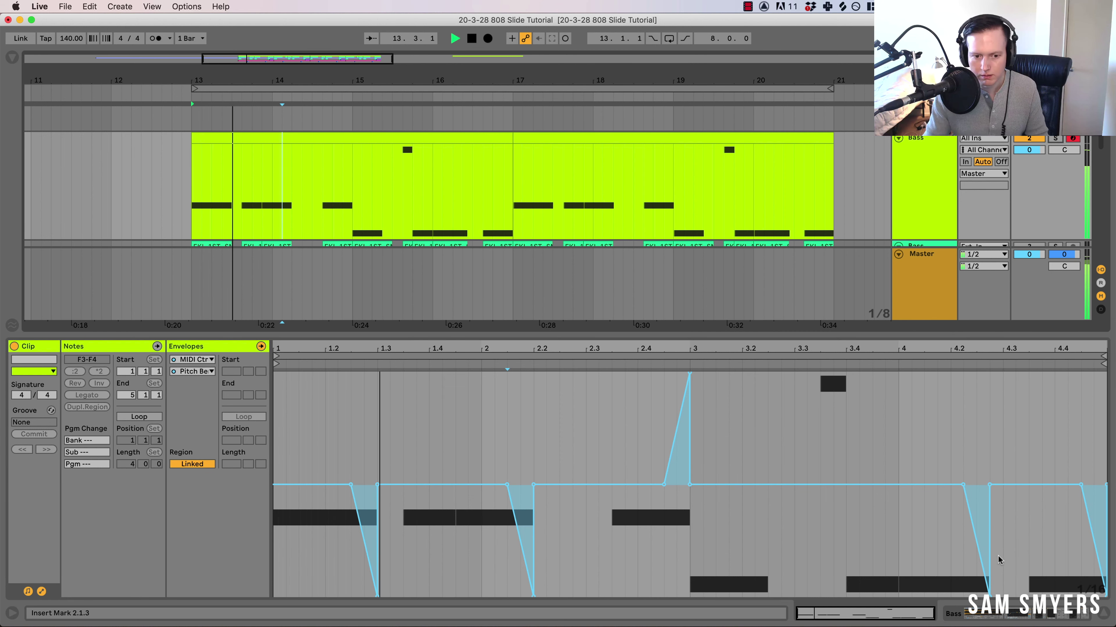
mouse_move(958, 487)
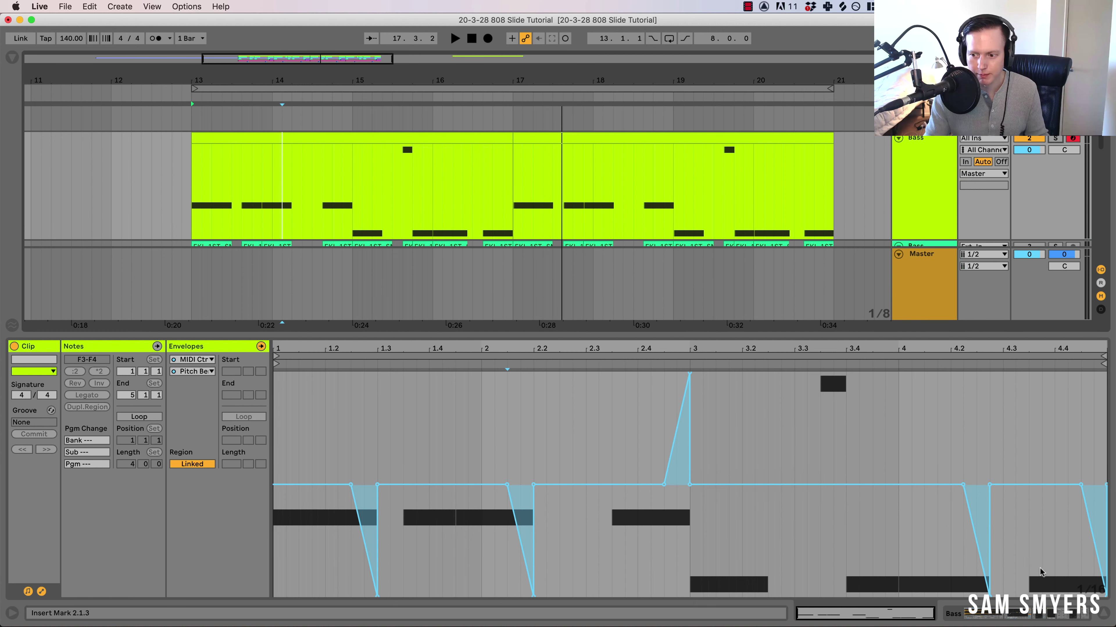
left_click(1101, 613)
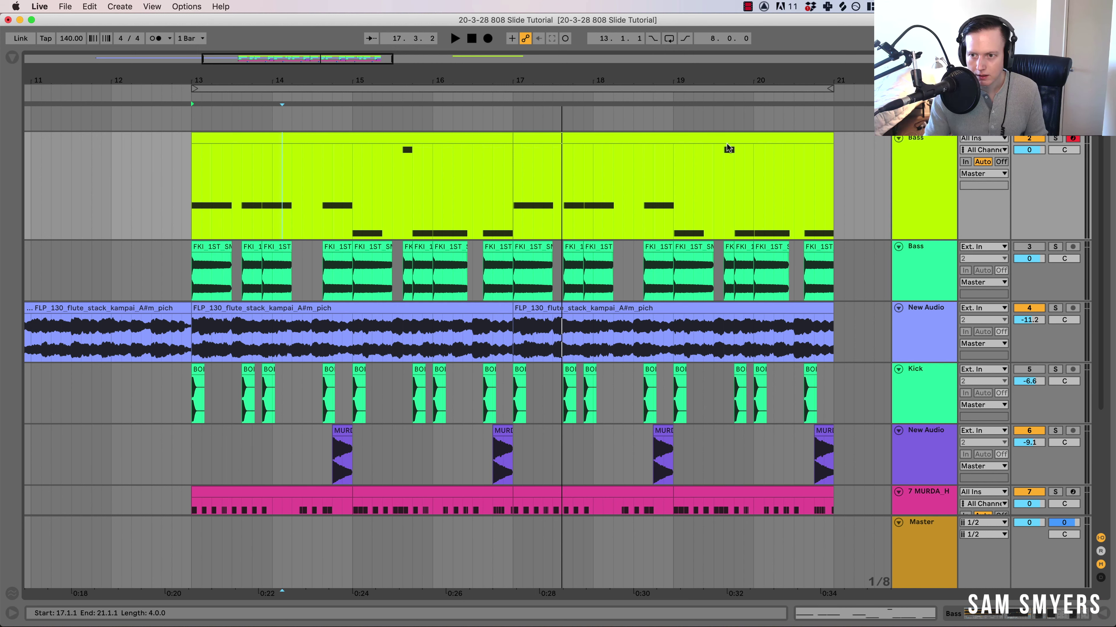
Step: Open the first Bass clip and set Simpler's Pitch/Osc glide mode to Glide
double_click(311, 139)
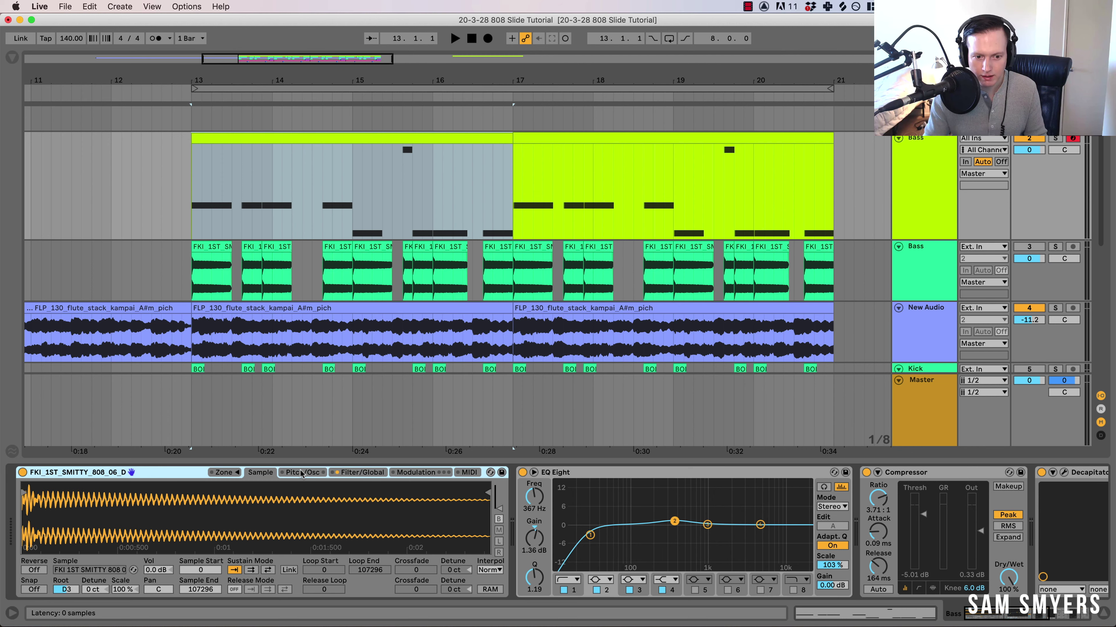
left_click(302, 472)
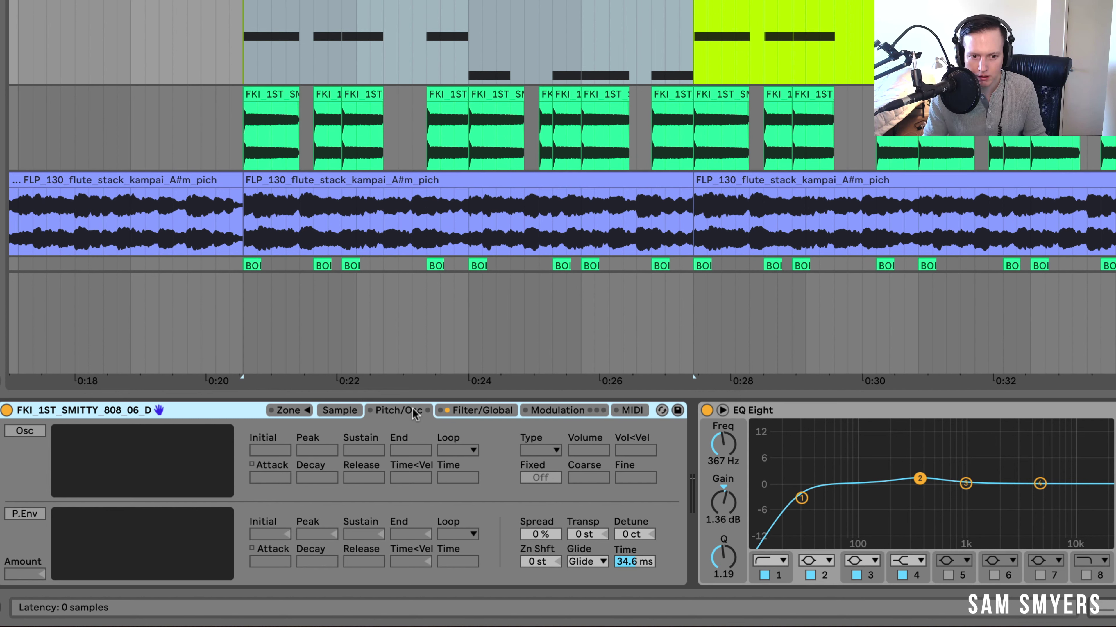
left_click(588, 562)
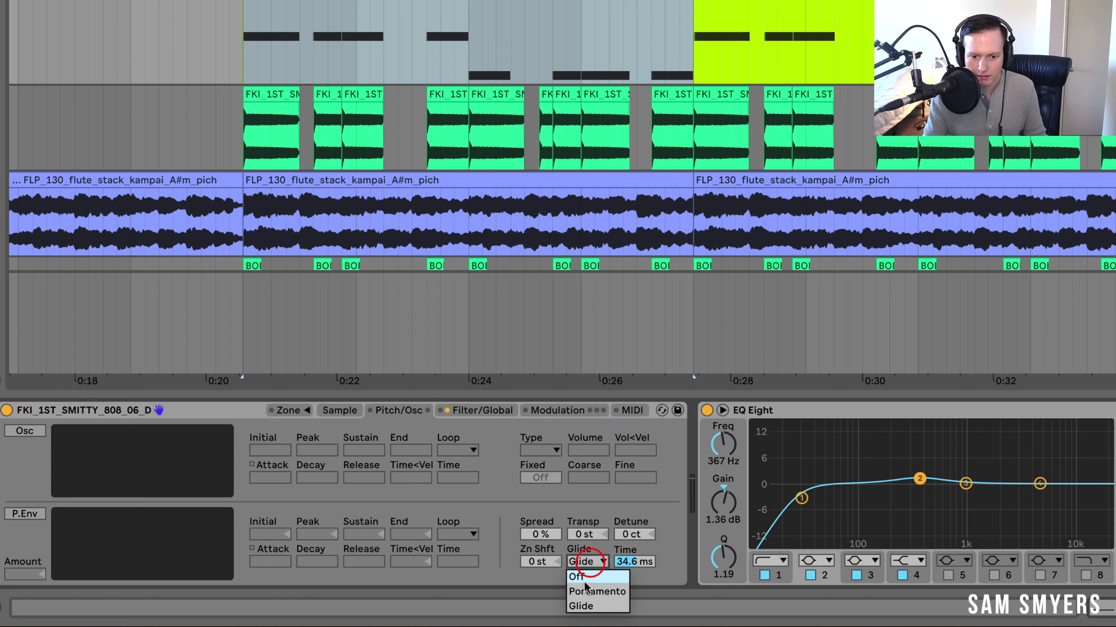
left_click(587, 576)
left_click(590, 566)
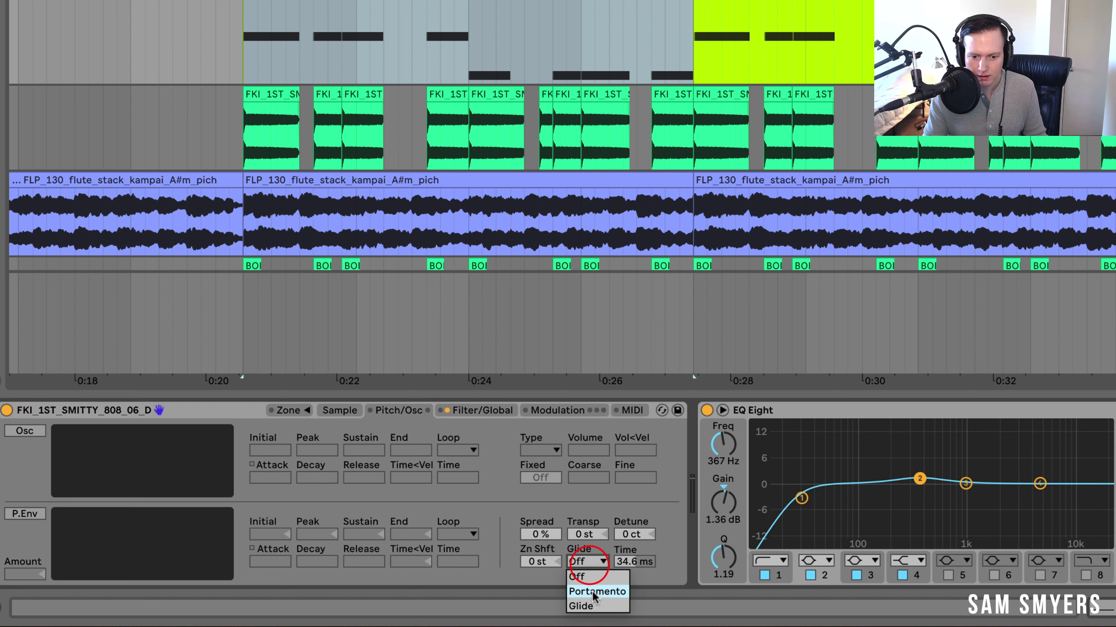
left_click(592, 606)
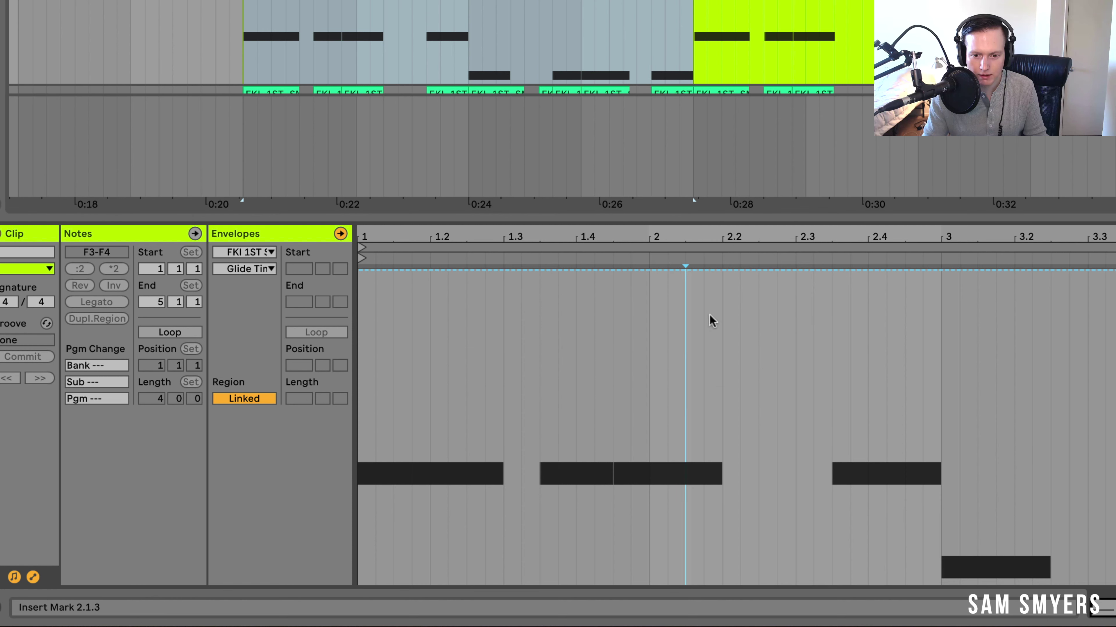
Step: Copy the A3 note up to B3 overlapping it after beat 2, play, and check the glide mode
left_click_drag(710, 369, 802, 343)
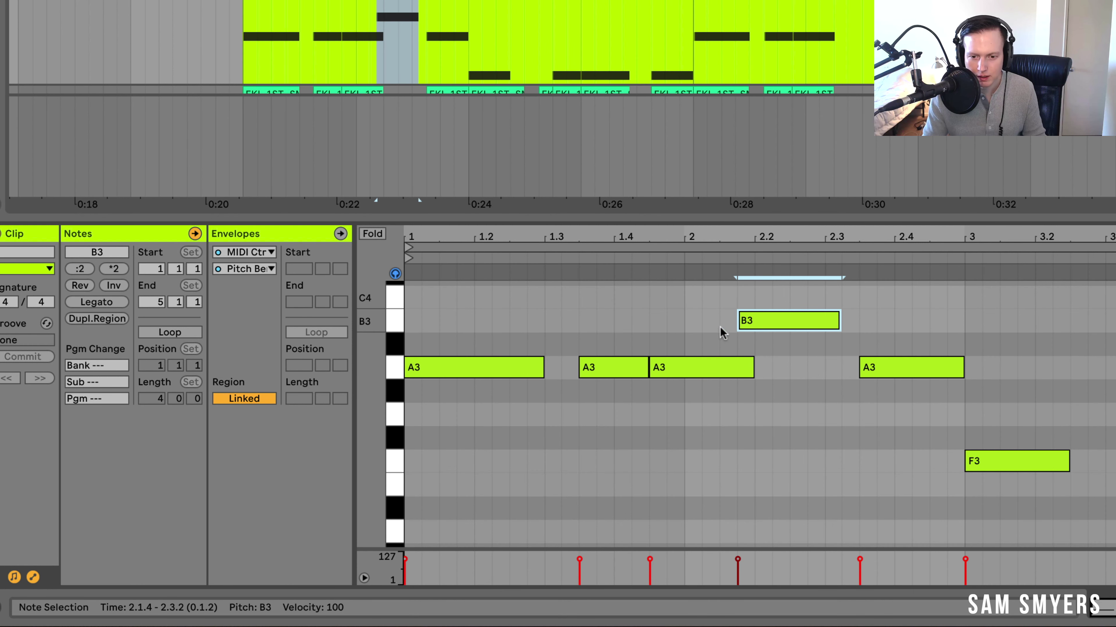
key("space")
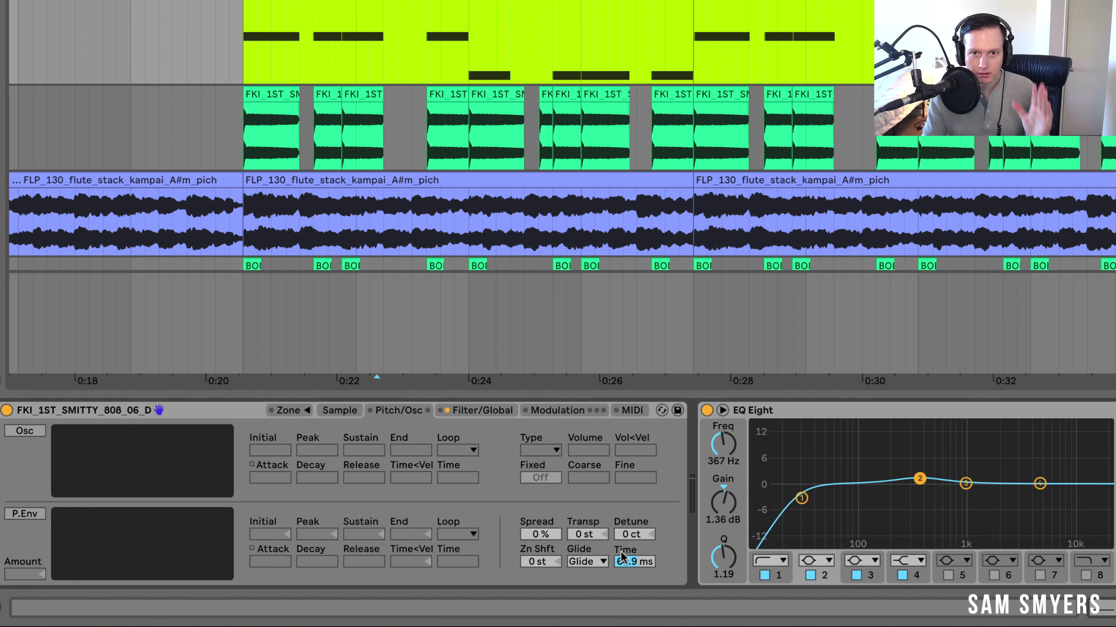
left_click(586, 561)
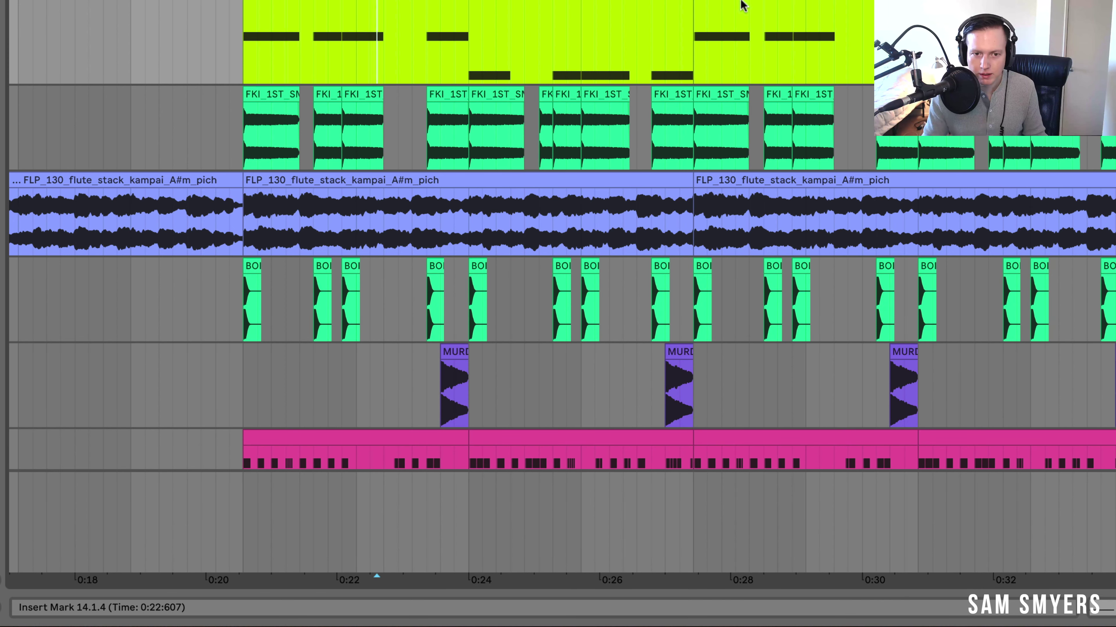
Step: Zoom in around bar 13 and open the first FKI_1ST_SMITTY_808_03_D audio clip in Clip View
left_click(264, 125)
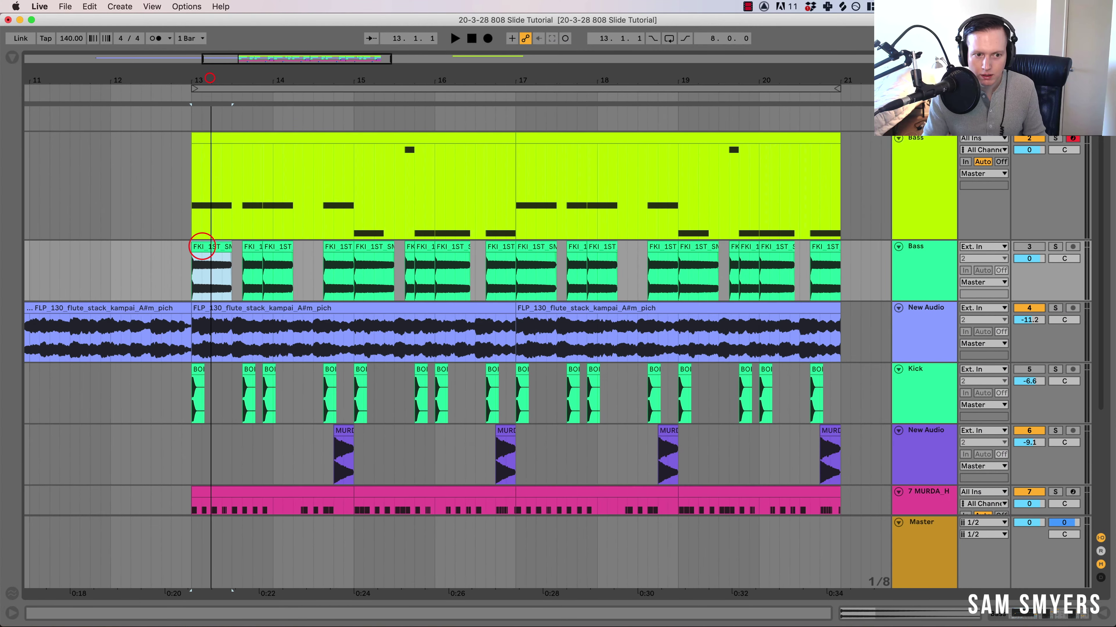
left_click_drag(210, 70, 206, 82)
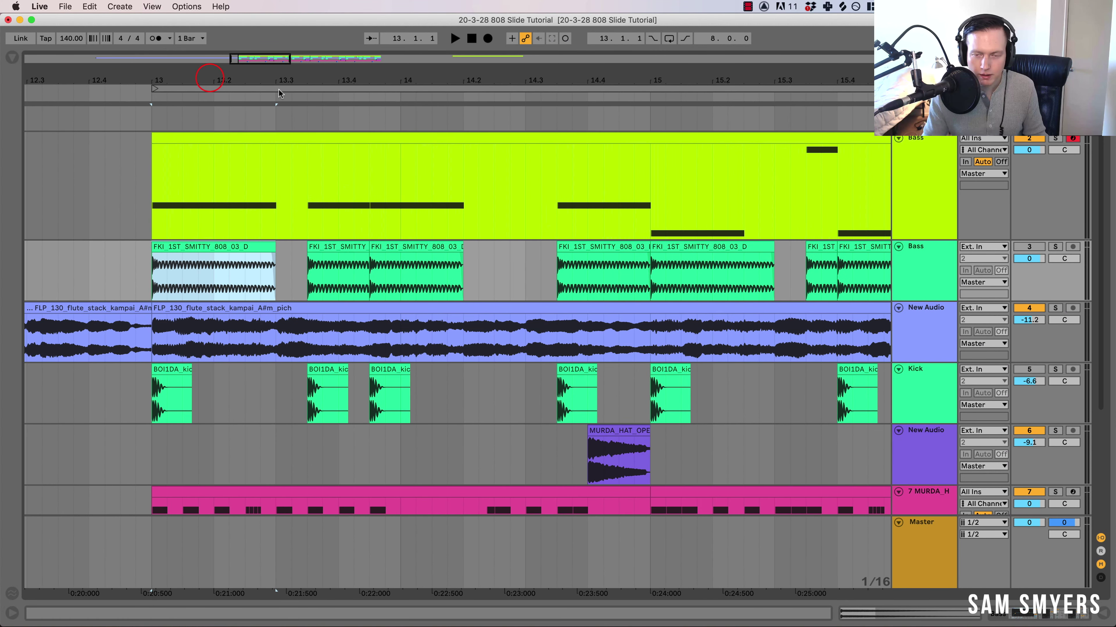
left_click(1023, 178)
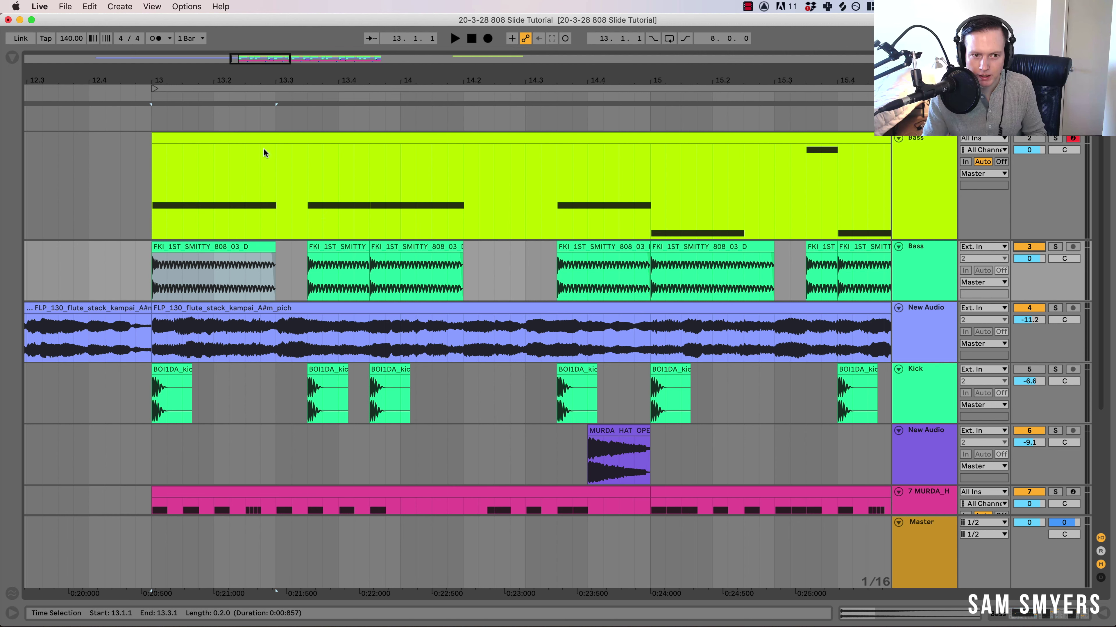
double_click(227, 248)
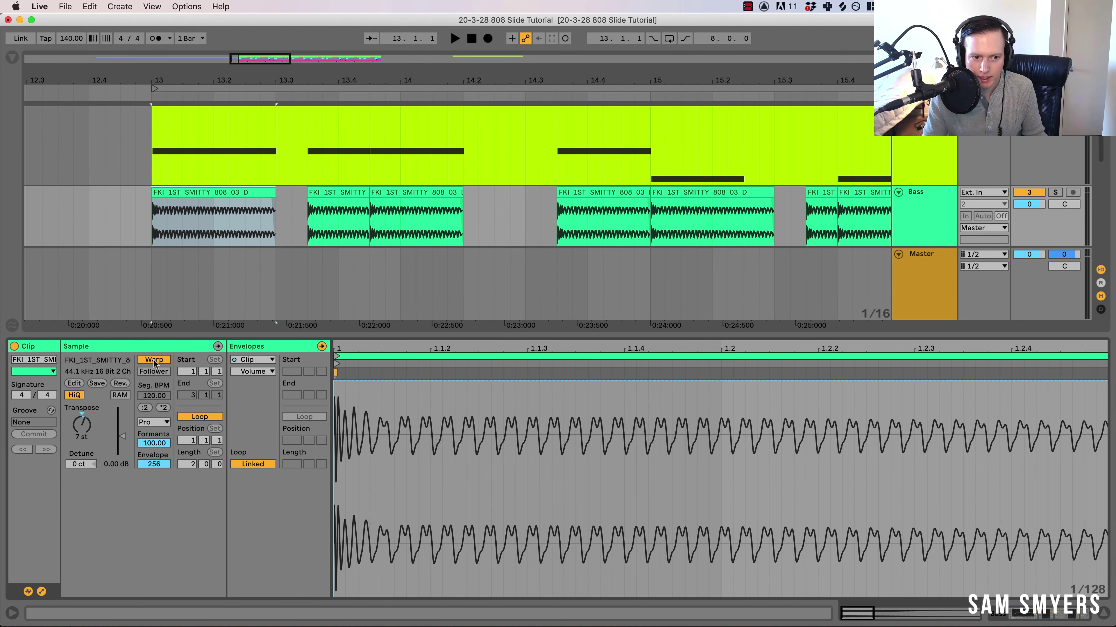
Step: Keep warp mode on Pro and show the clip's Clip > Transposition envelope
left_click(157, 425)
left_click(158, 424)
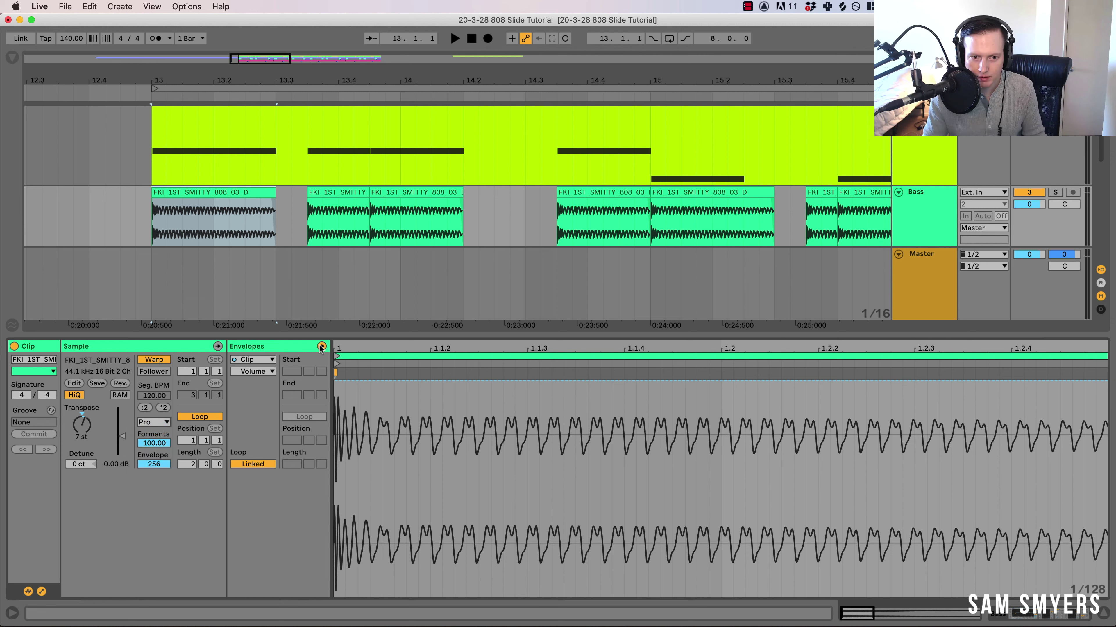
left_click(253, 360)
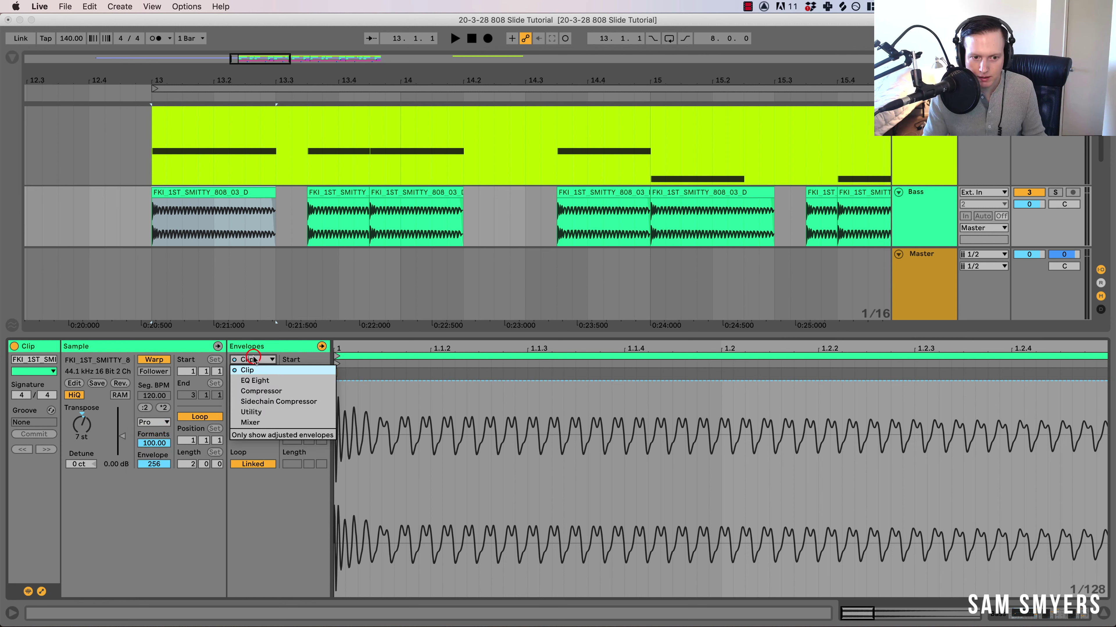
left_click(257, 371)
left_click(254, 371)
left_click(272, 395)
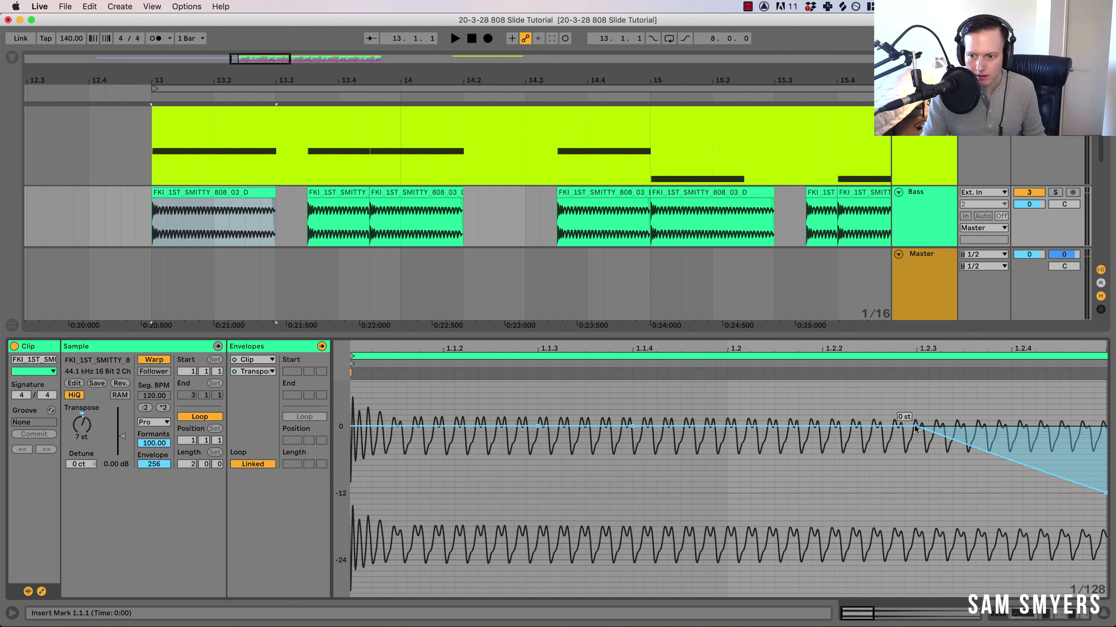
Step: Pull the transposition envelope's end point down to -12 st and play the pitch drop
scroll(941, 457, "right", 1)
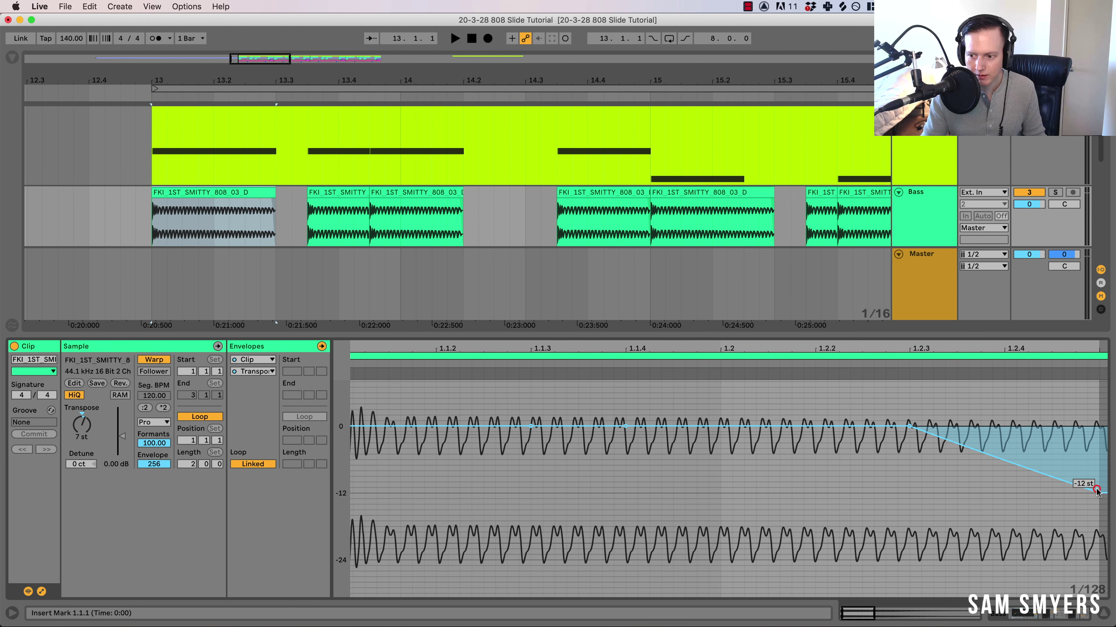
mouse_move(1096, 491)
left_mouse_down()
mouse_move(1095, 427)
mouse_move(1098, 492)
left_mouse_up()
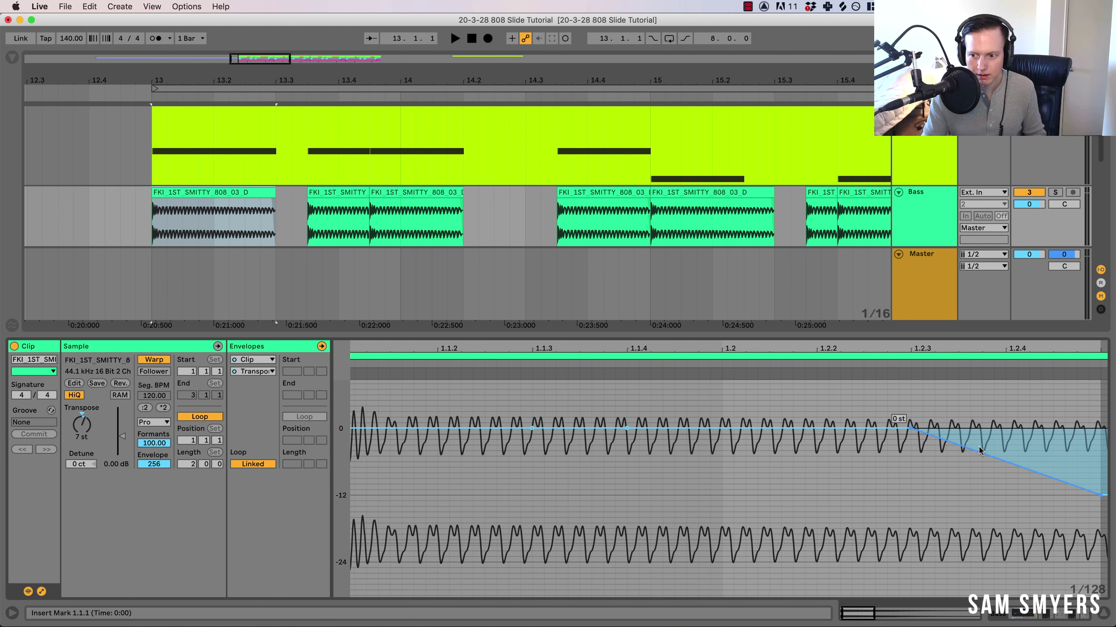
key("space")
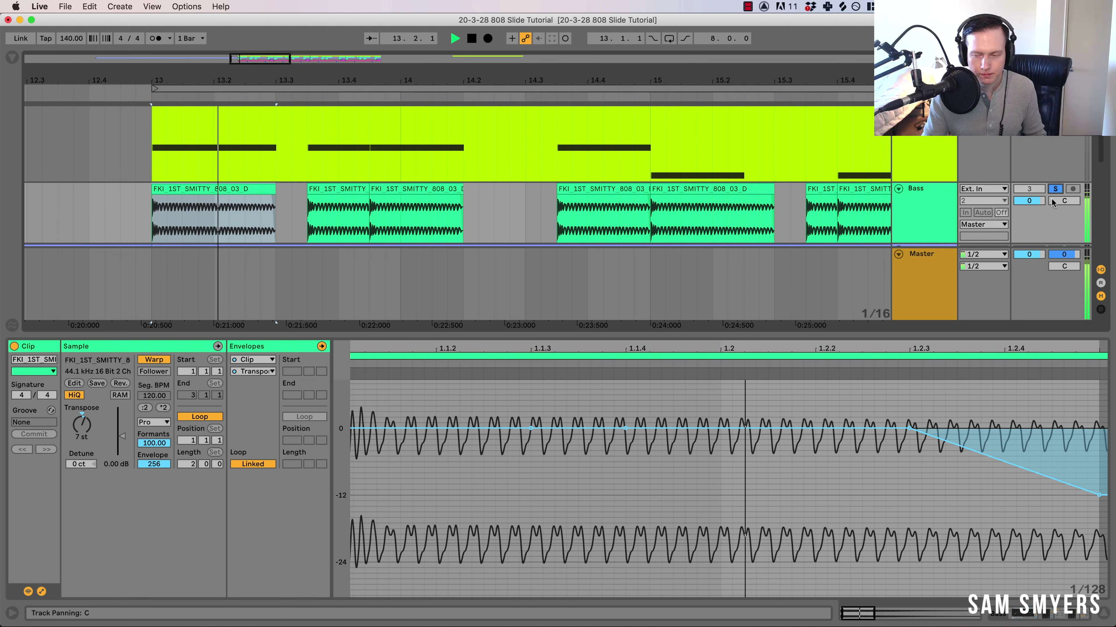
Step: Bend the 808 clip's downward transposition ramp into a curve, then close the clip editor and zoom out to bars 11–21
scroll(1049, 199, "up", 3)
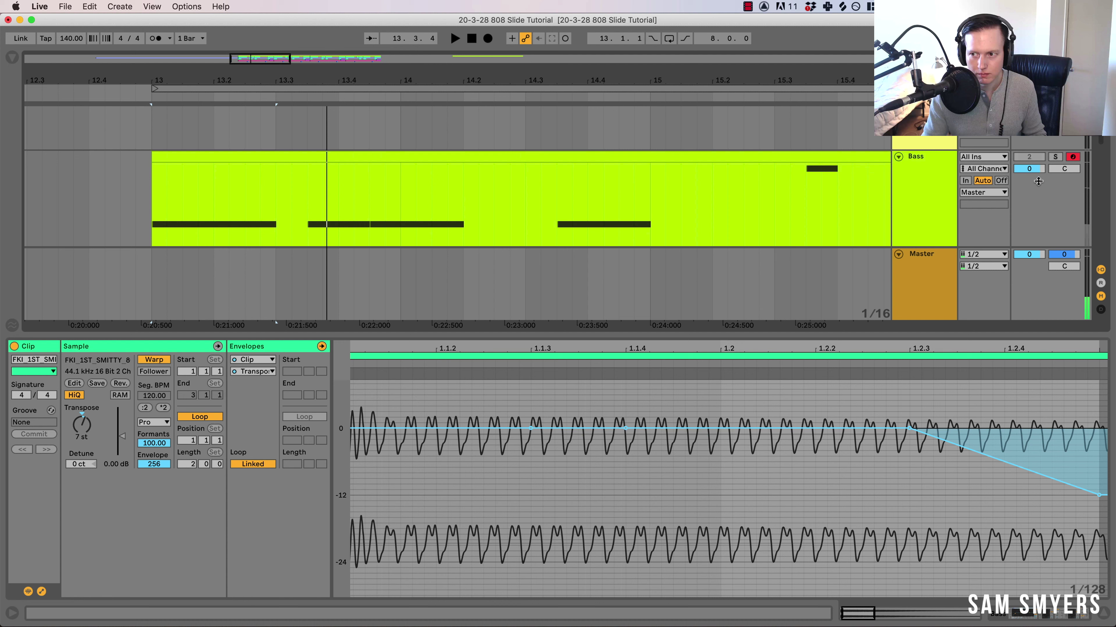
scroll(1041, 189, "down", 5)
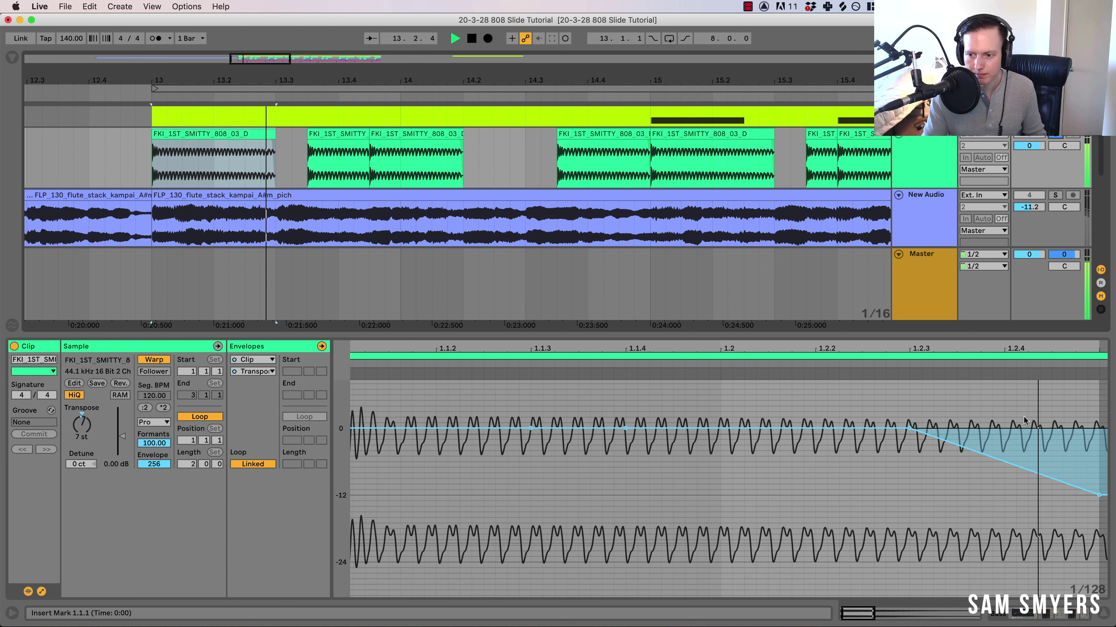
key("alt")
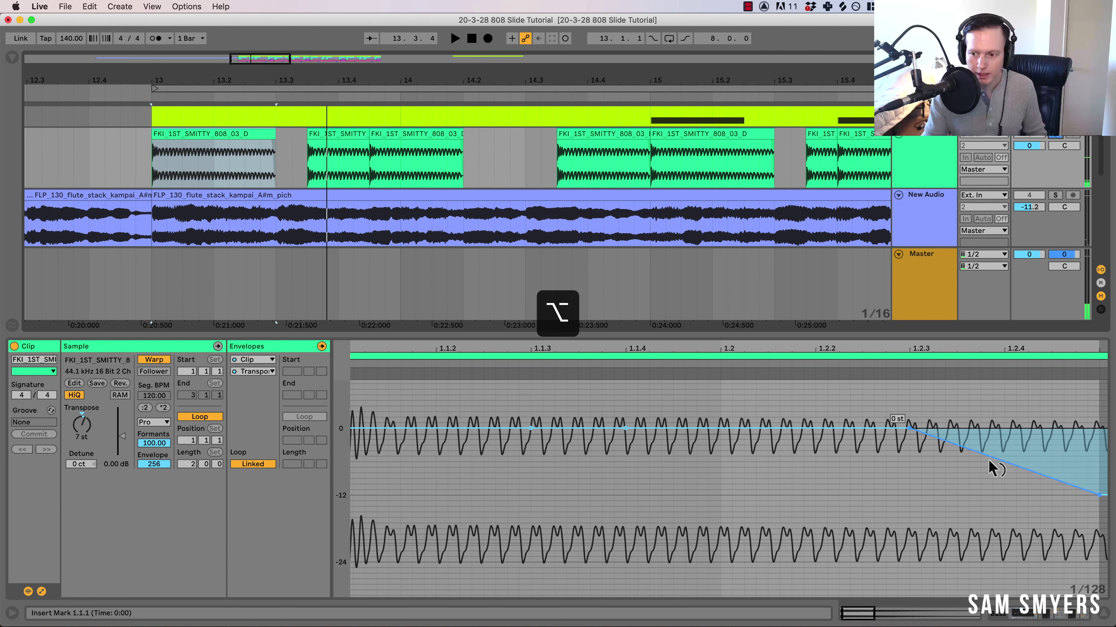
left_click_drag(992, 460, 990, 488)
key("super+alt+l")
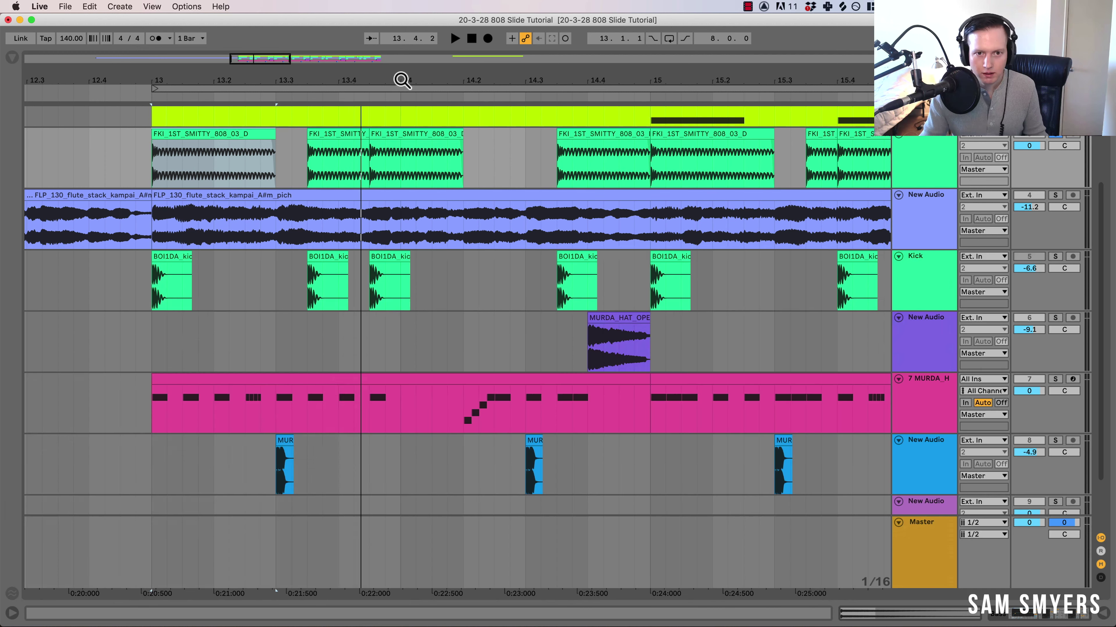
left_click_drag(402, 81, 352, 55)
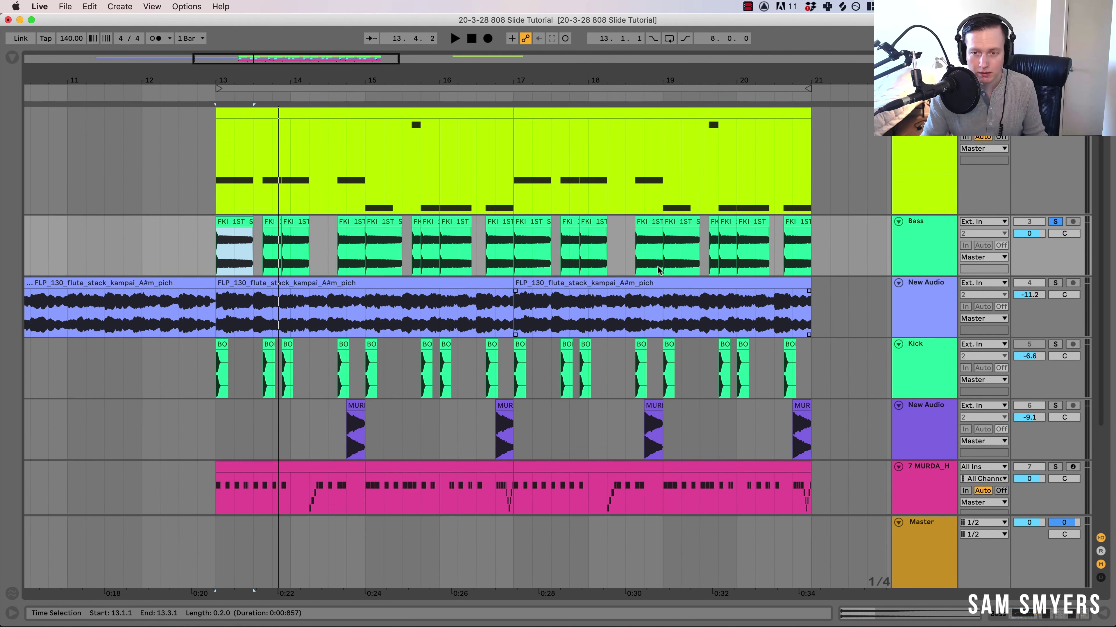
Step: Unsolo the 808 audio Bass track
scroll(657, 266, "up", 2)
scroll(657, 266, "right", 2)
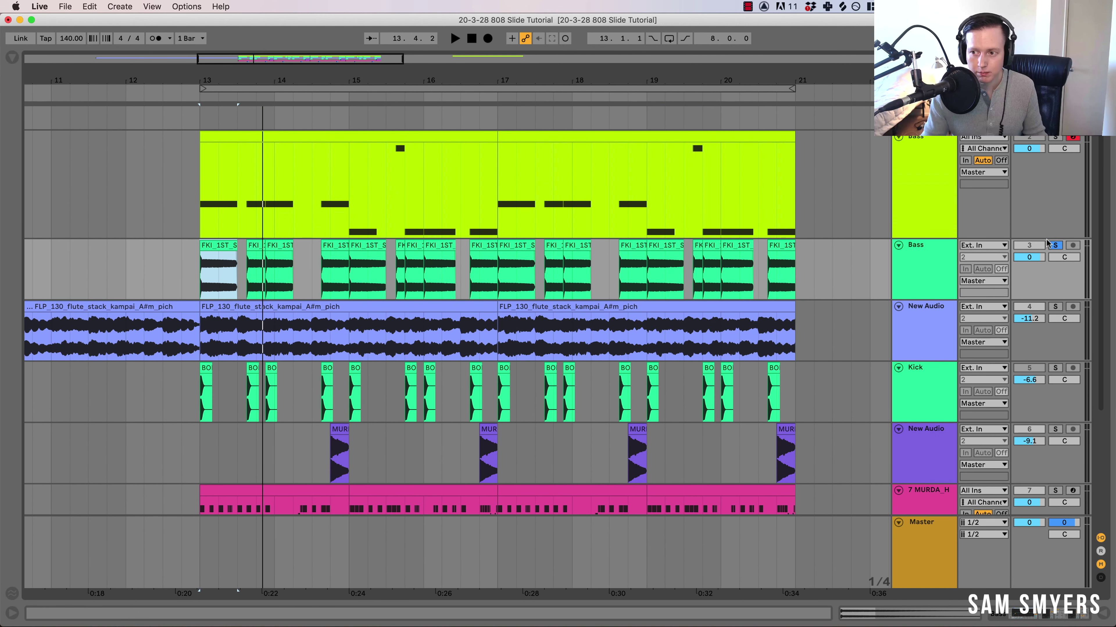
left_click(1053, 245)
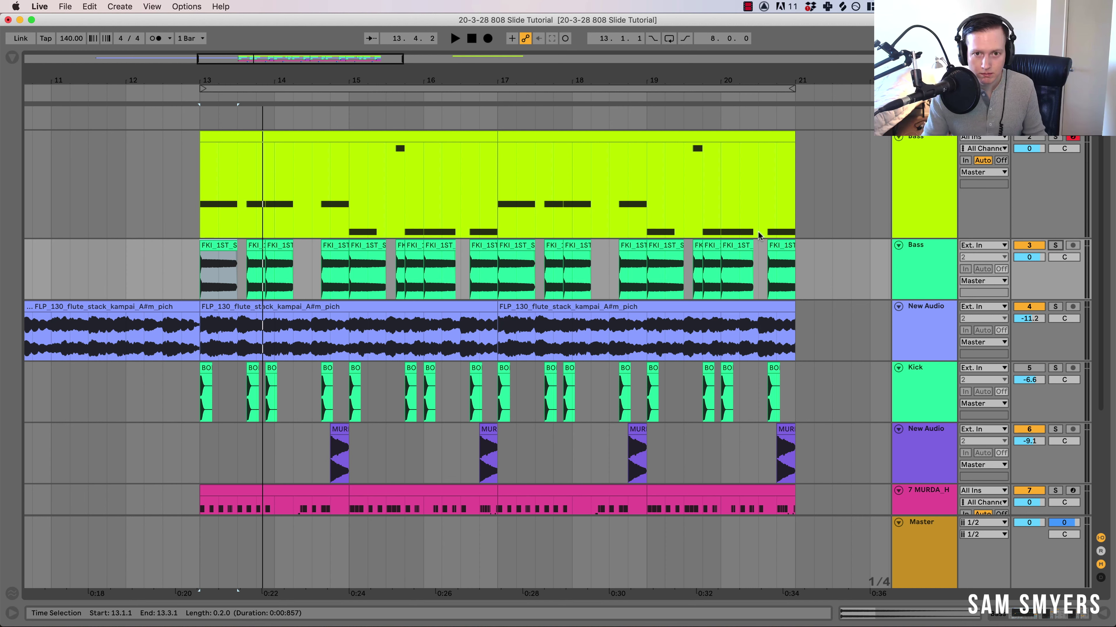
Step: Switch the MIDI Bass track back on, starting from its bar 13–17 clip
scroll(615, 211, "up", 3)
left_click(432, 176)
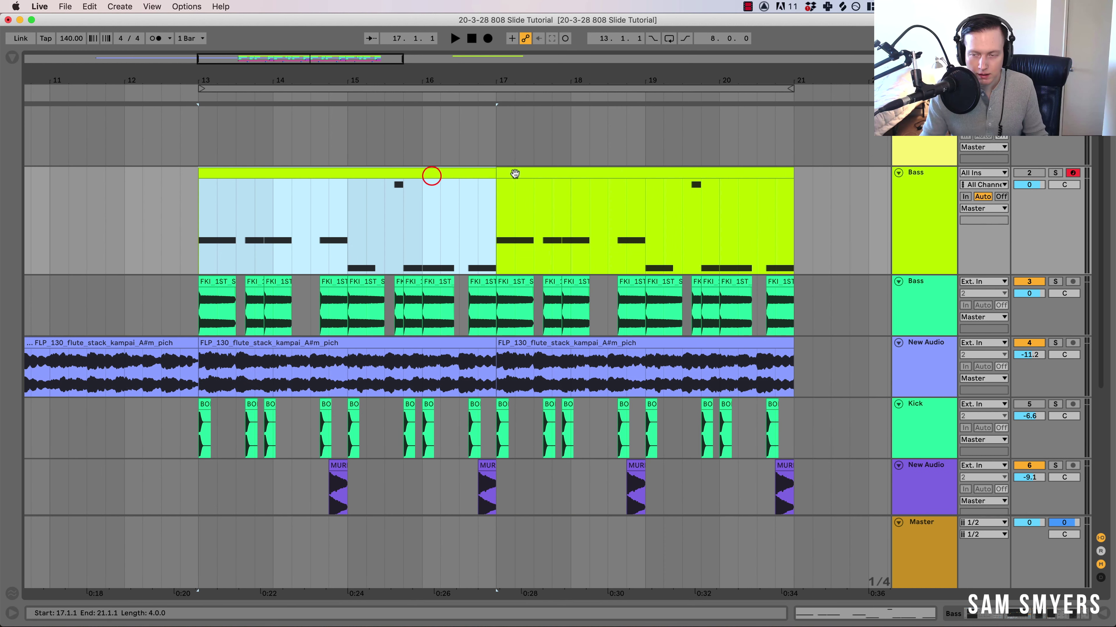
left_click(927, 182)
left_click(1030, 173)
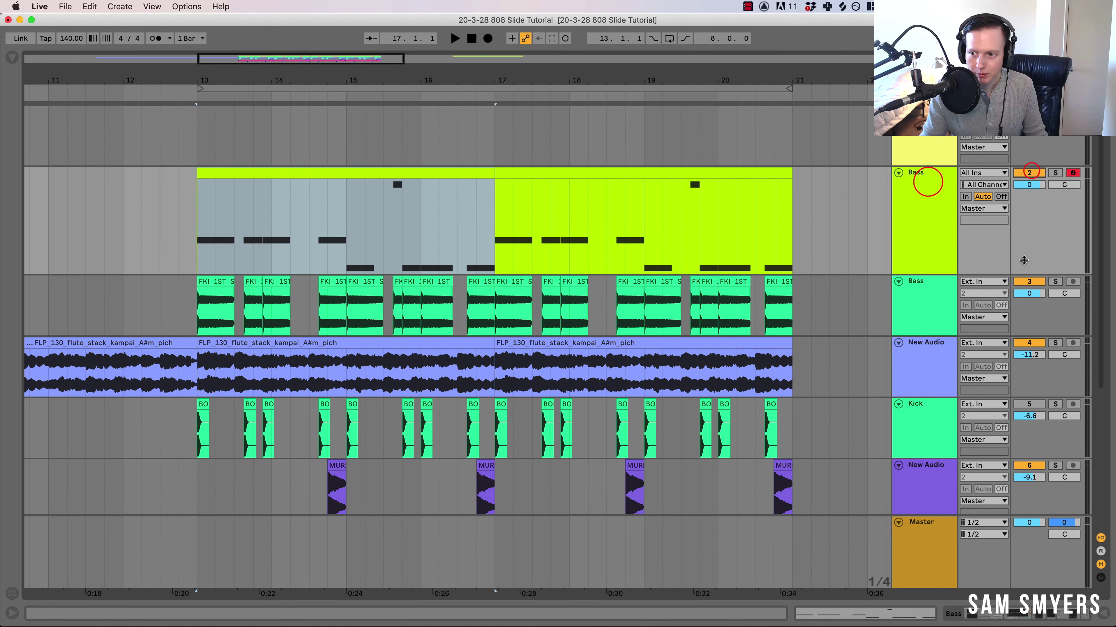
Step: Mute the 808 audio Bass track and zoom the arrangement out to bars 9–24
left_click(1028, 281)
left_click_drag(419, 82, 412, 103)
scroll(427, 217, "right", 3)
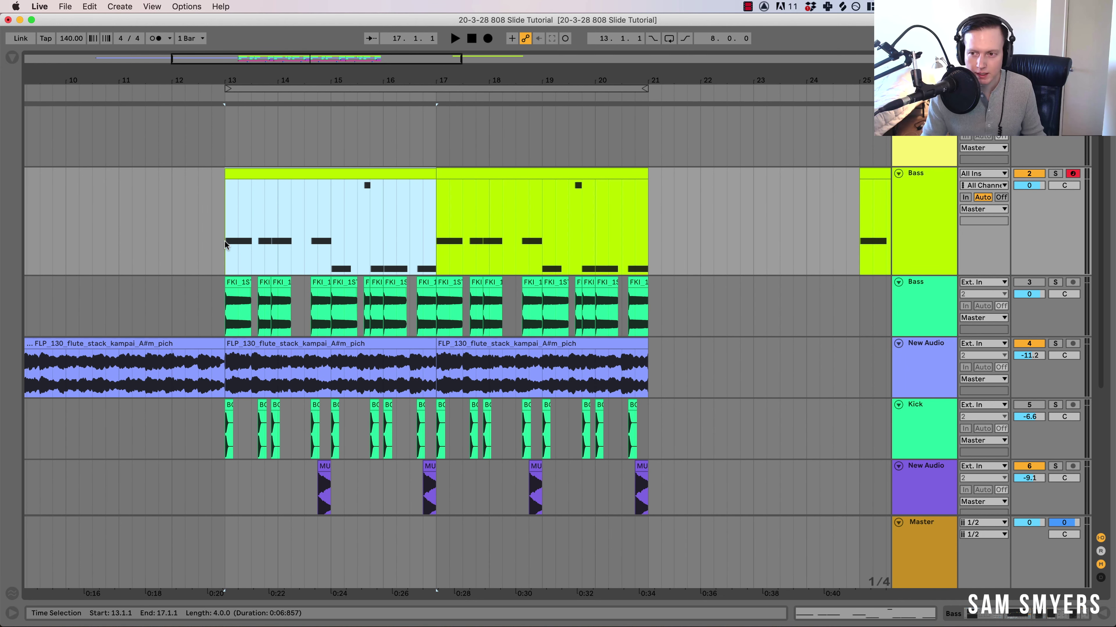